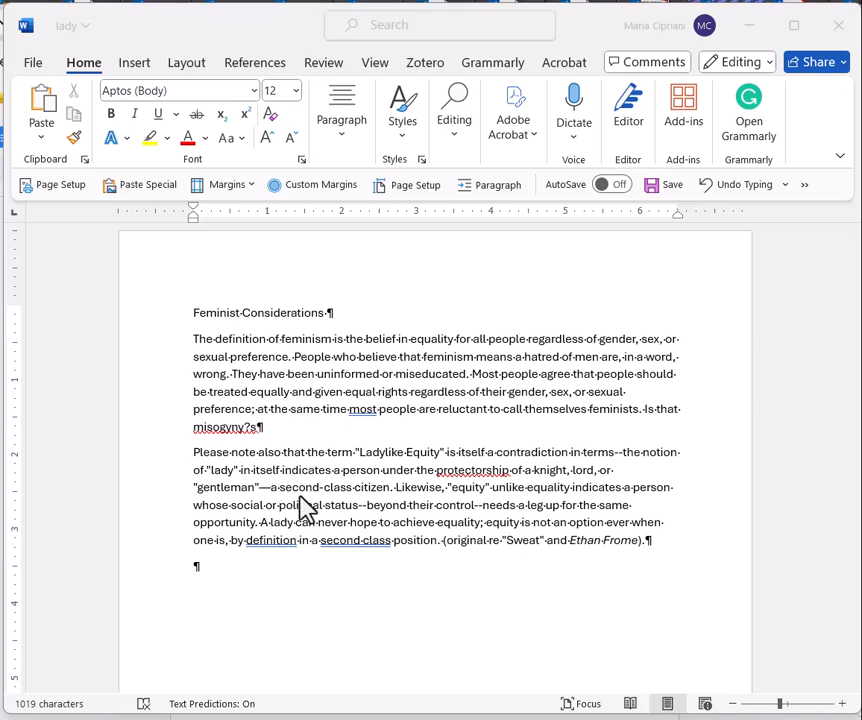
Step: Change the font of the entire document to Times New Roman
click(458, 431)
key(ctrl+a)
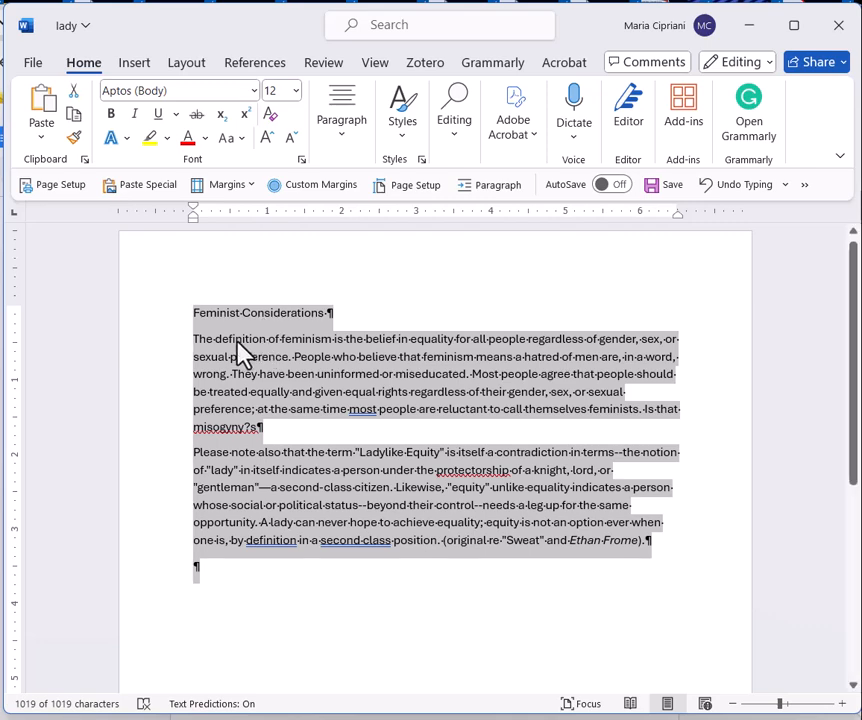
click(253, 94)
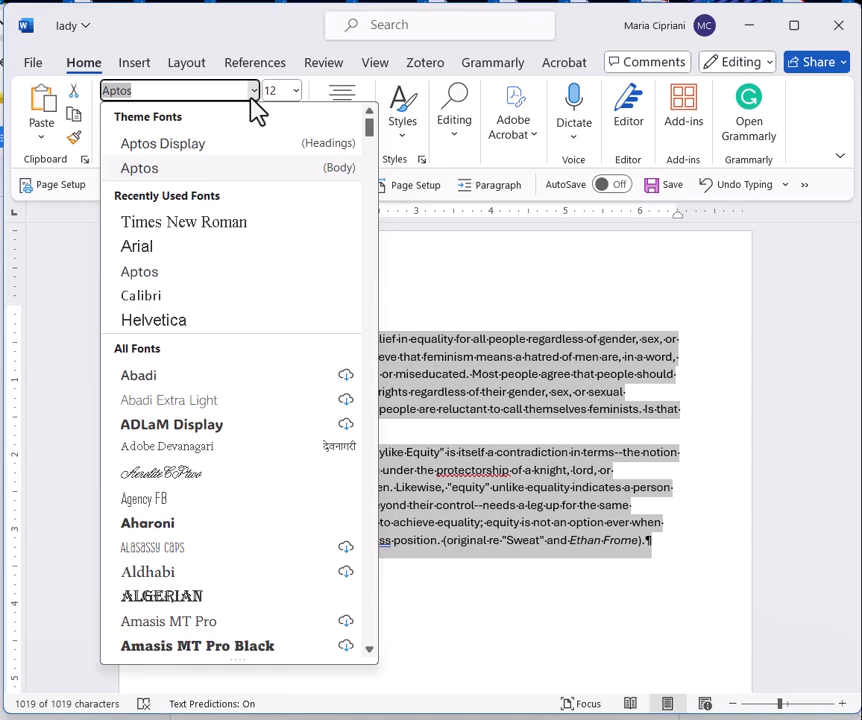
click(180, 223)
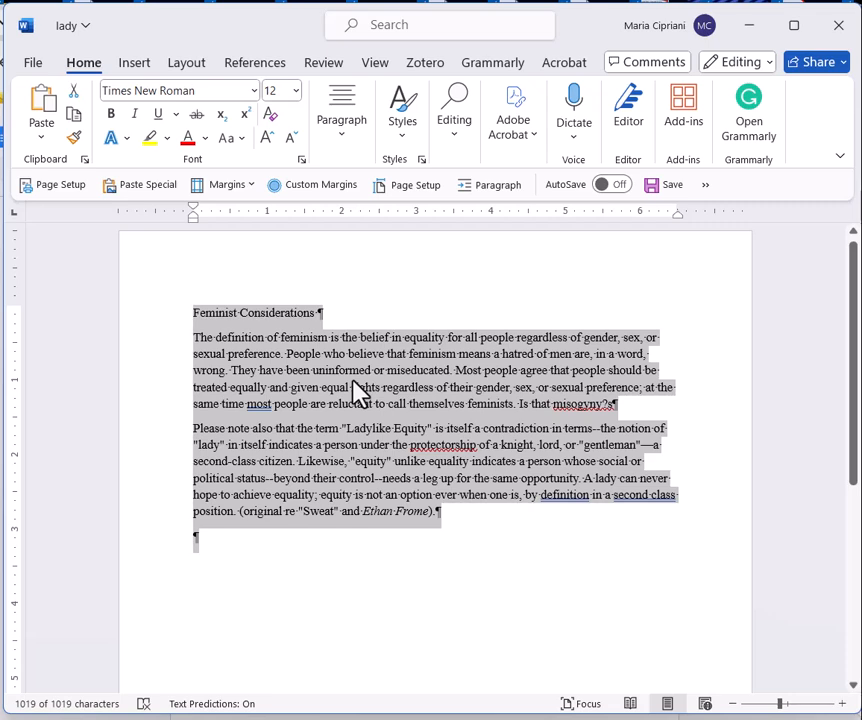
Step: Give all the selected paragraphs a special first-line indentation of 0.5"
right_click(366, 436)
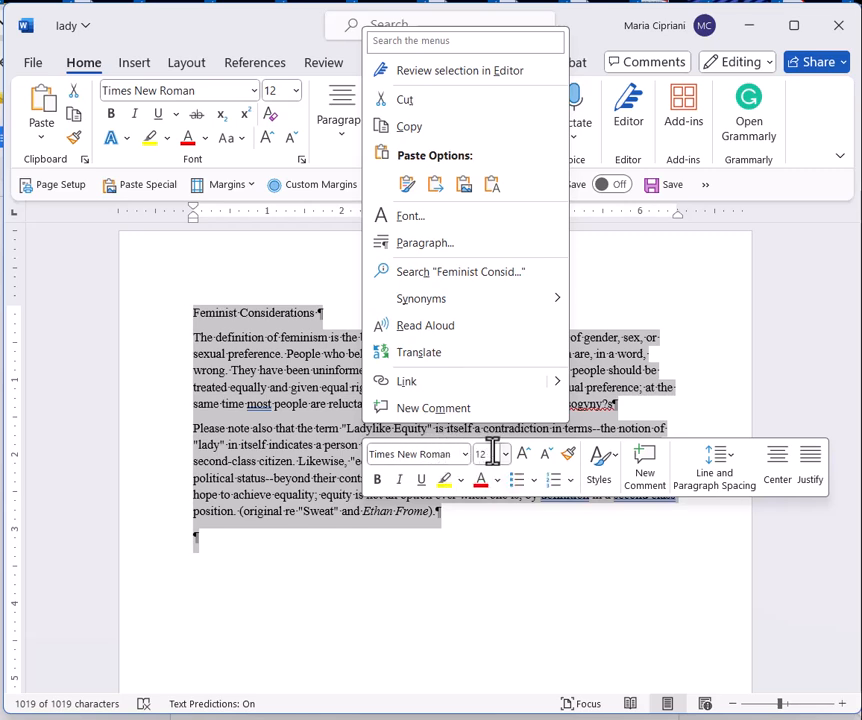
click(424, 250)
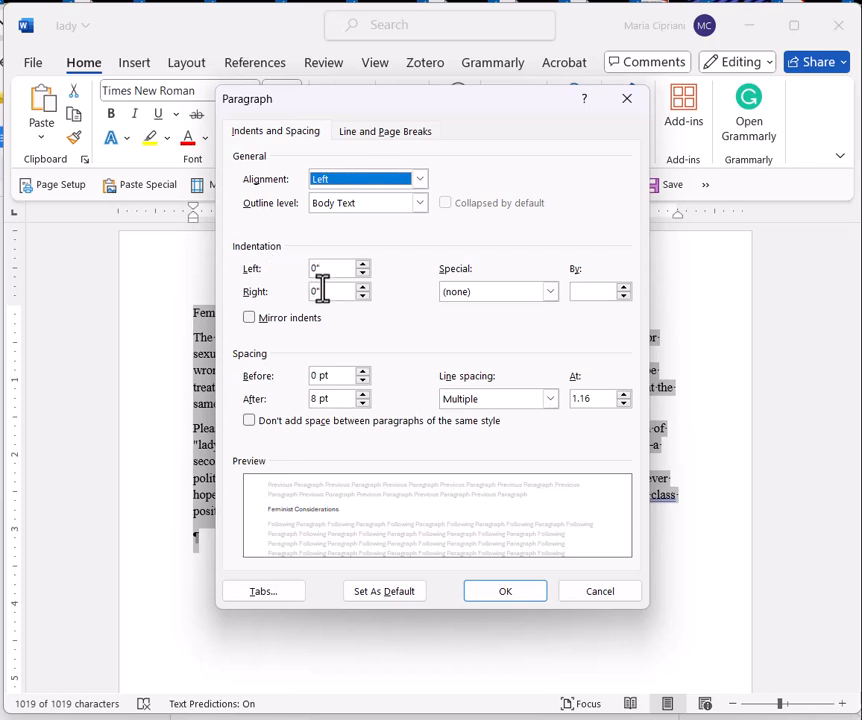
click(466, 299)
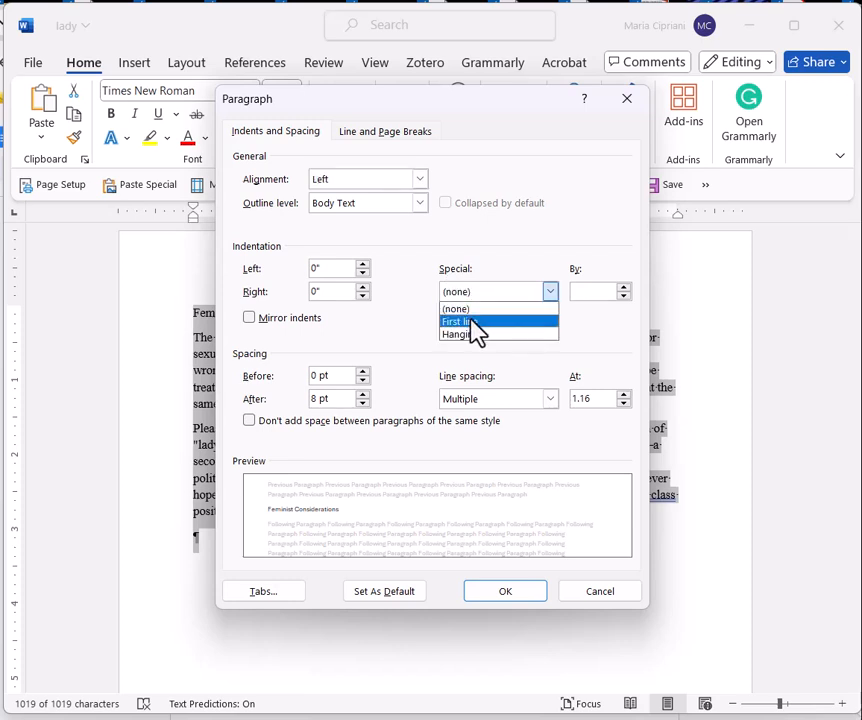
click(471, 321)
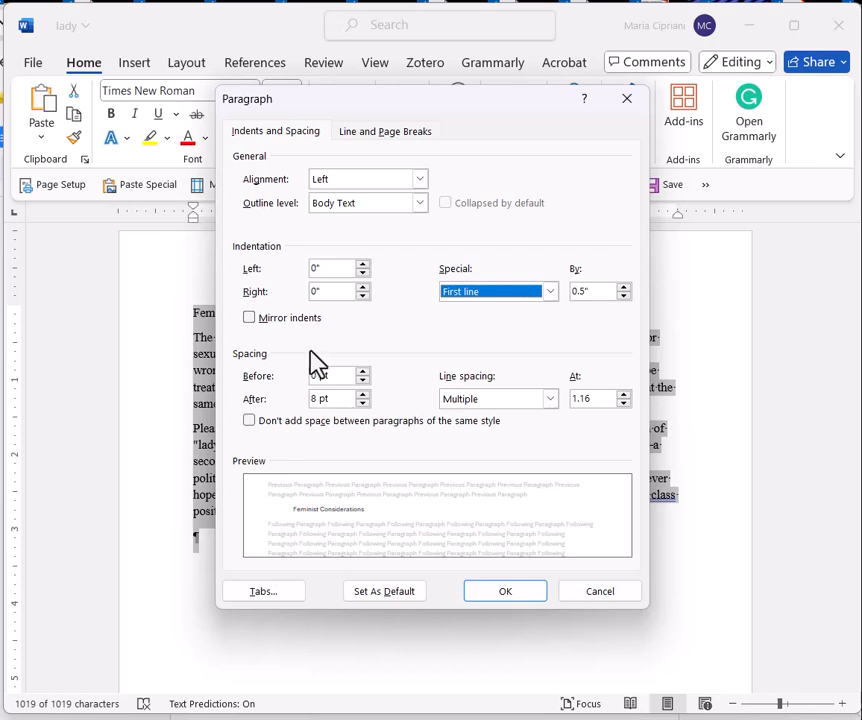
Step: Set the selected paragraphs to double line spacing with 0 pt spacing after, and apply the paragraph settings
click(549, 399)
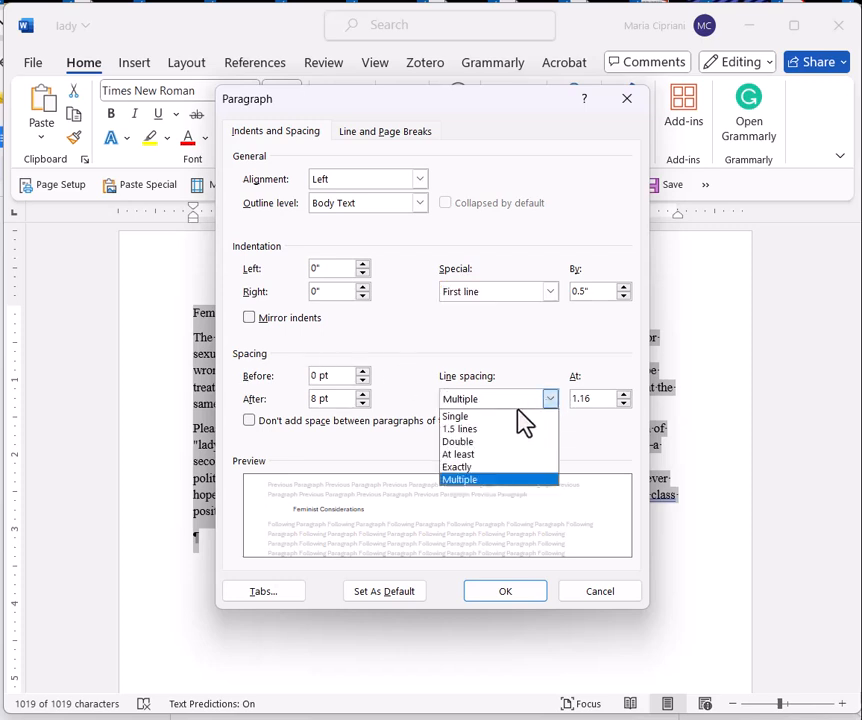
click(472, 446)
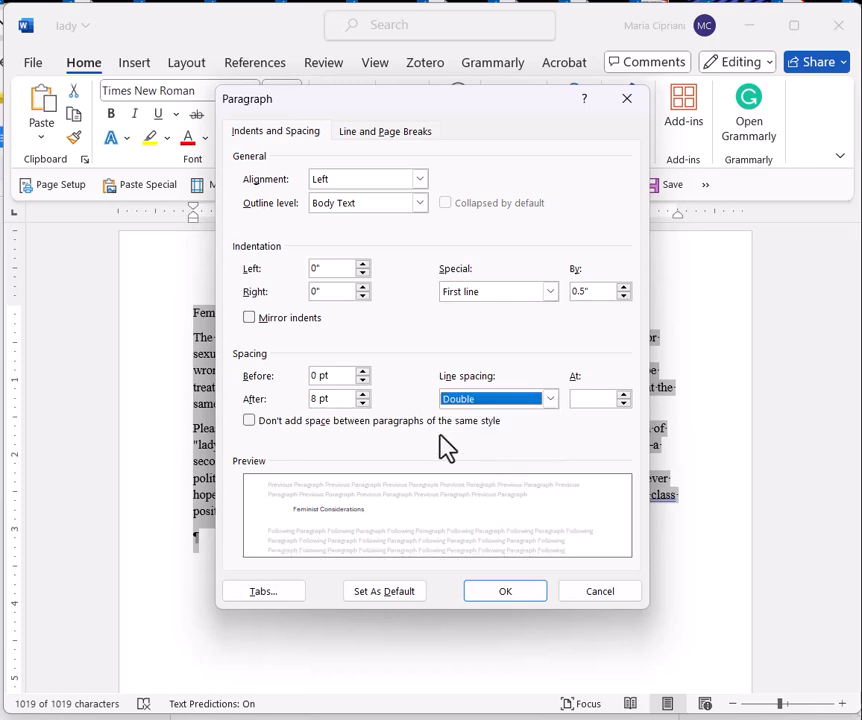
click(313, 399)
drag(313, 399, 294, 400)
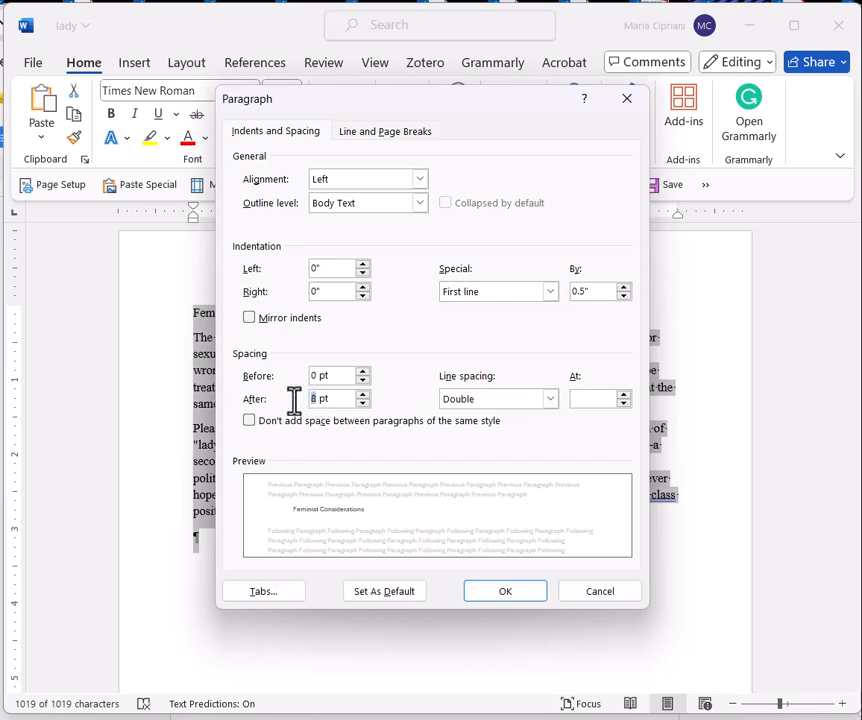
text(0)
drag(378, 113, 425, 114)
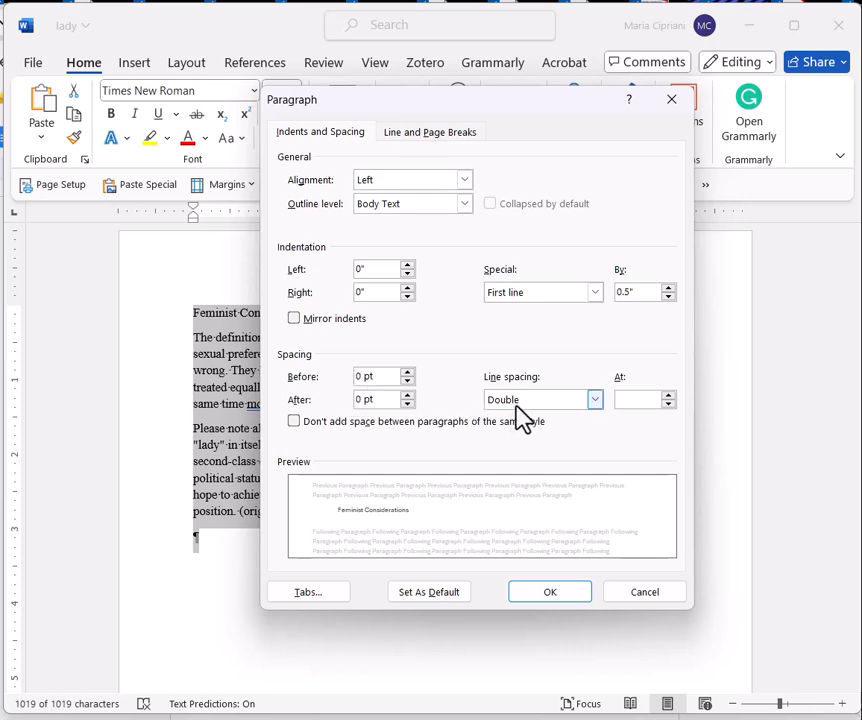
click(551, 591)
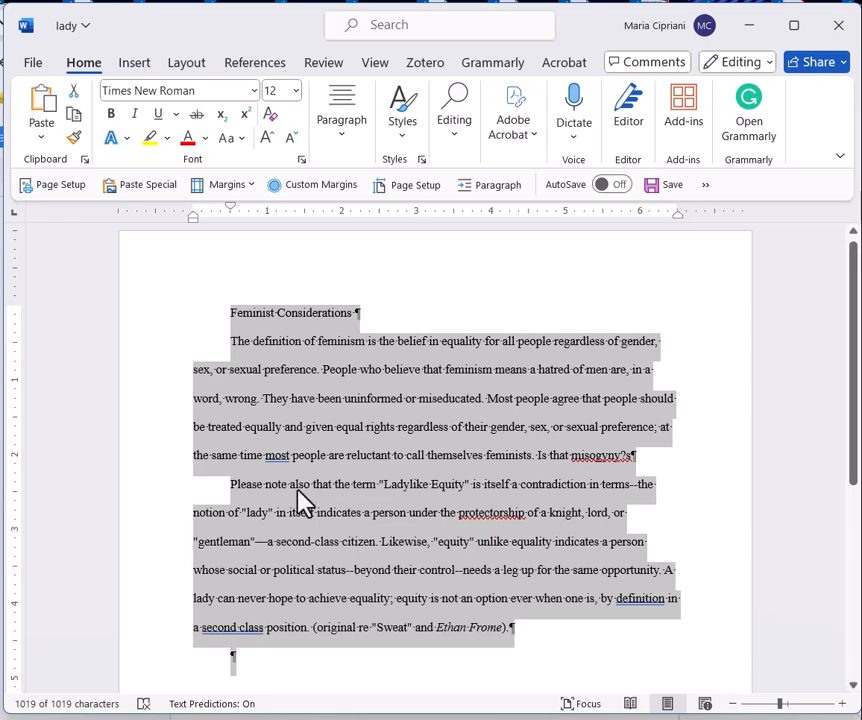
Step: Delete the stray "s" after "misogyny?" at the end of the first body paragraph
click(361, 455)
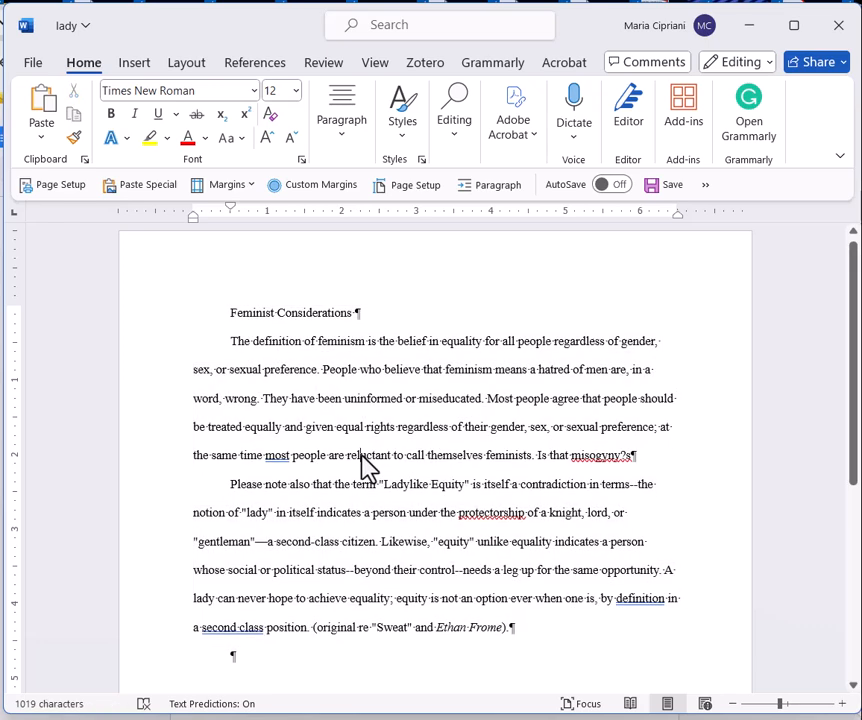
click(631, 456)
key(BackSpace)
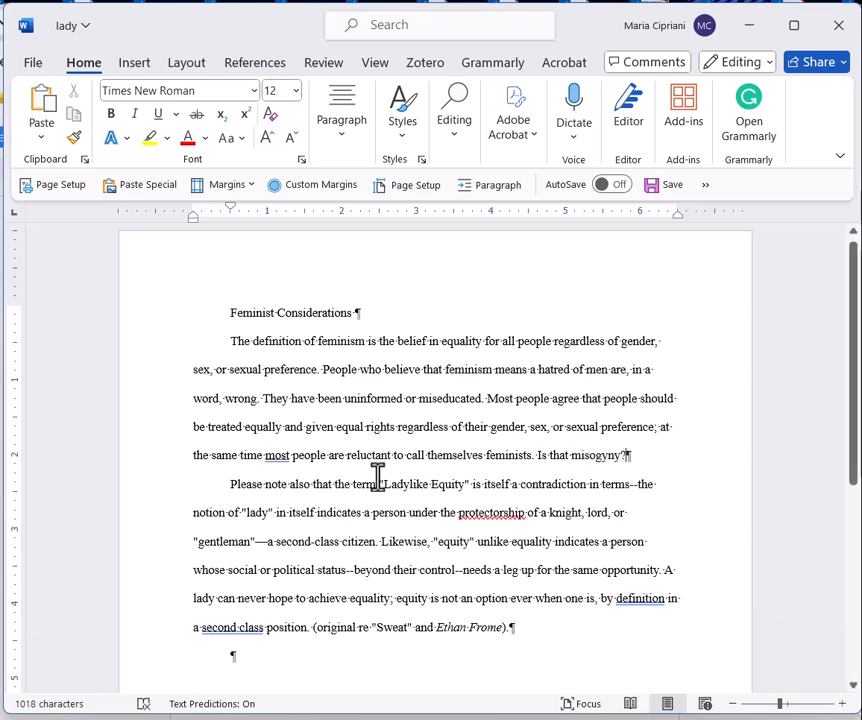
Step: Insert a comma after "at the same time" in the first body paragraph, before the flagged word "most"
drag(265, 455, 287, 459)
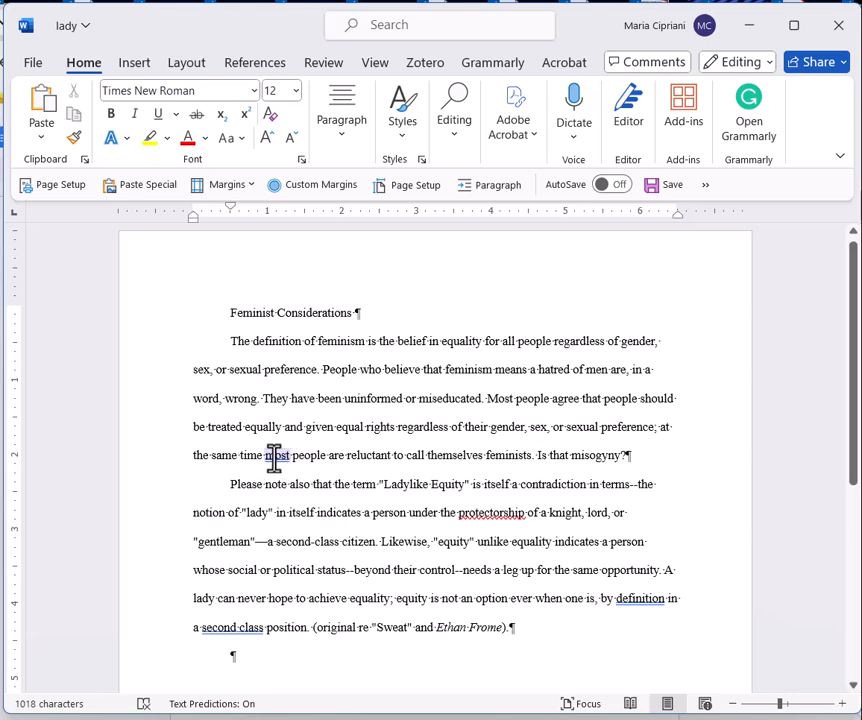
click(275, 457)
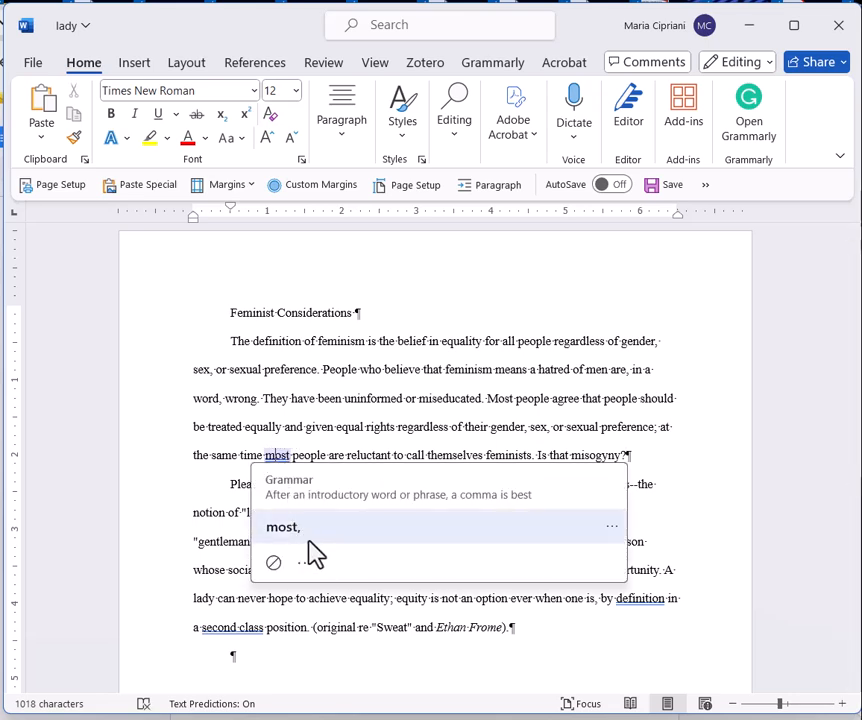
click(262, 455)
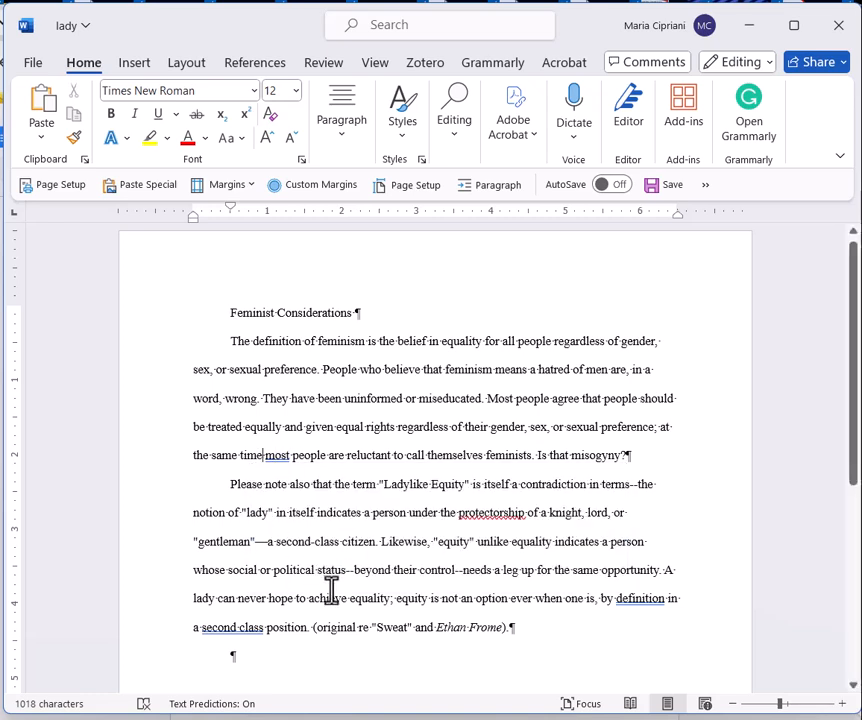
text(,)
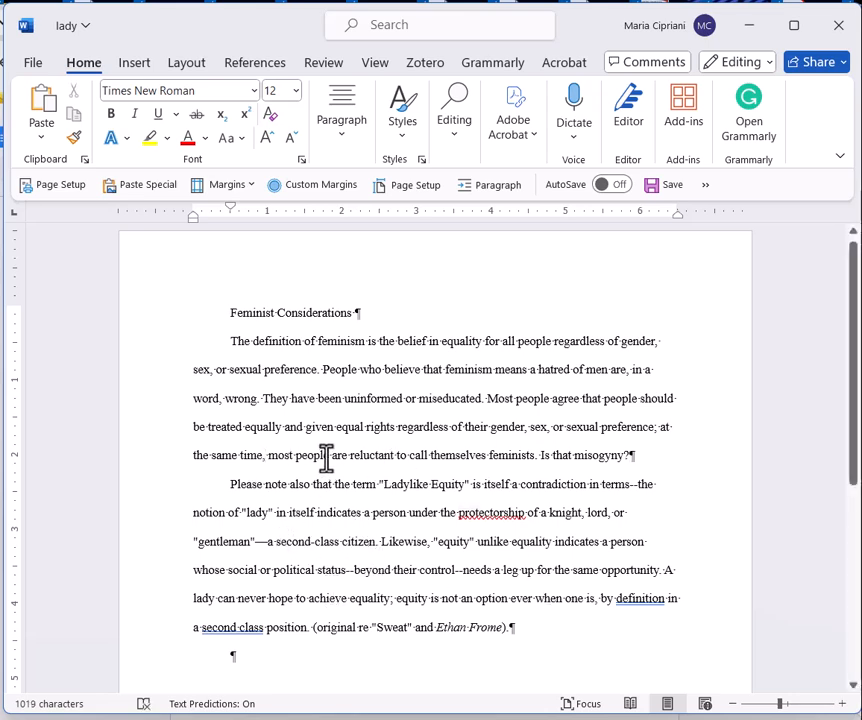
Step: Accept the grammar suggestion "definition," in the second body paragraph and correct "second class" to "second-class"
double_click(648, 599)
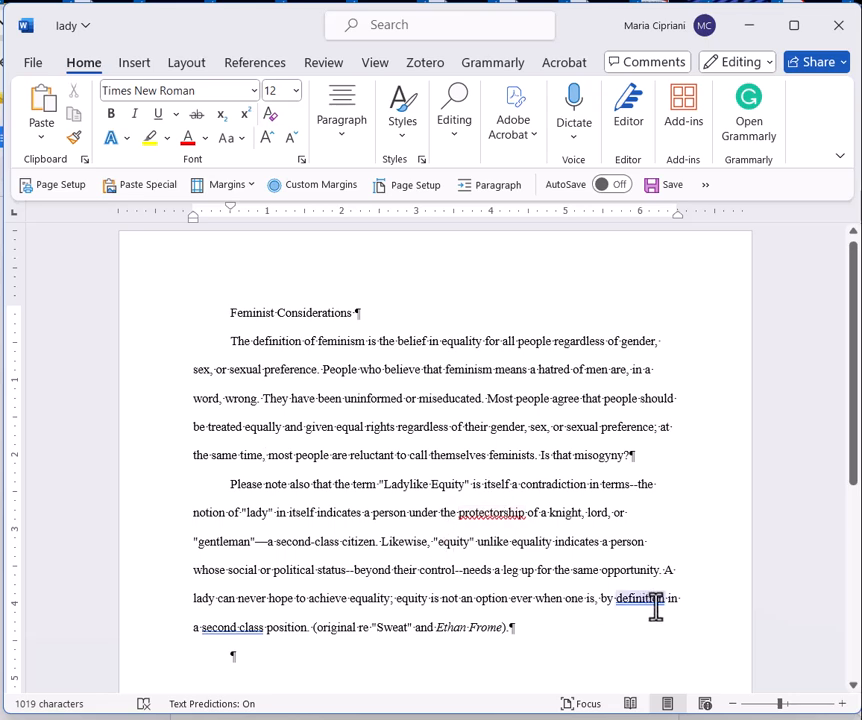
click(650, 601)
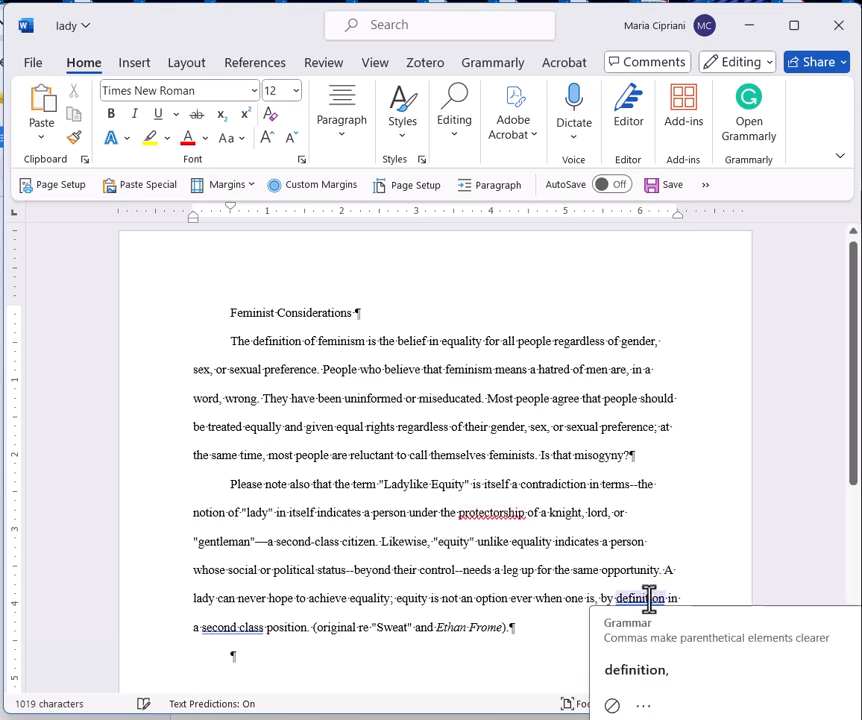
click(645, 688)
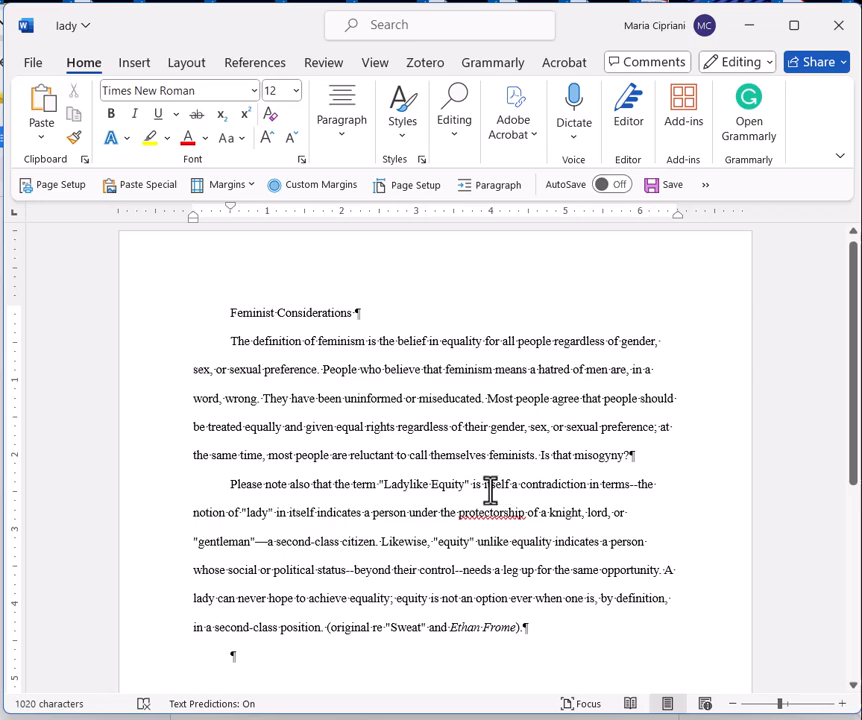
Step: Remove the first-line indent from the title "Feminist Considerations" by moving its ruler marker back to the left margin
double_click(240, 314)
drag(286, 323, 331, 323)
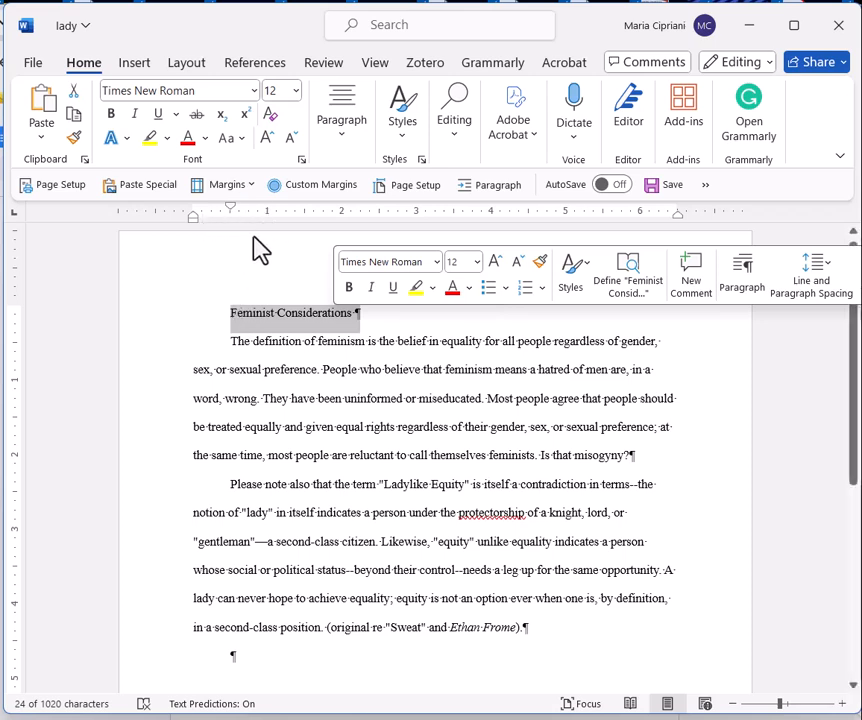
click(375, 66)
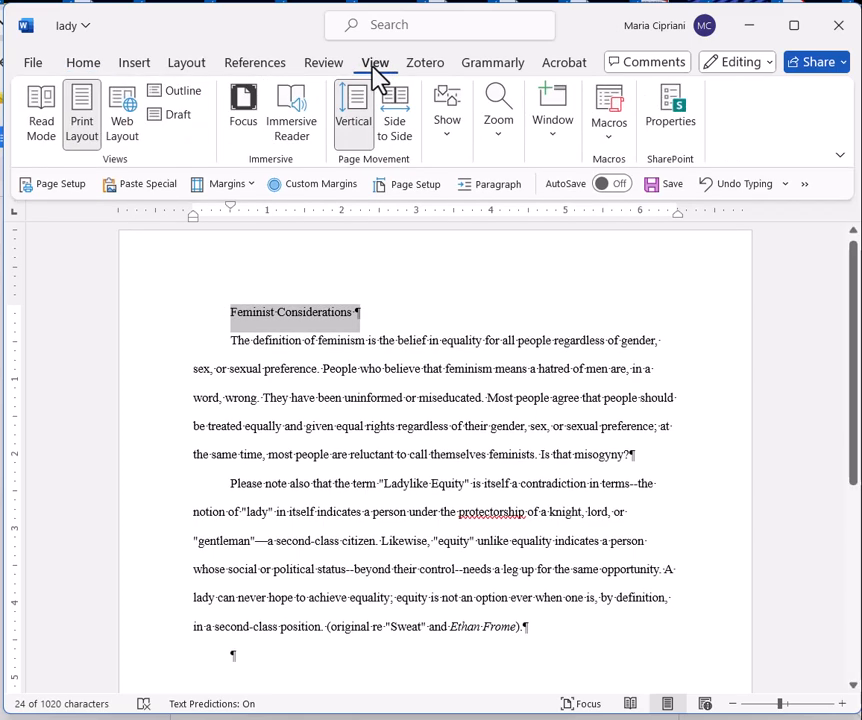
click(447, 135)
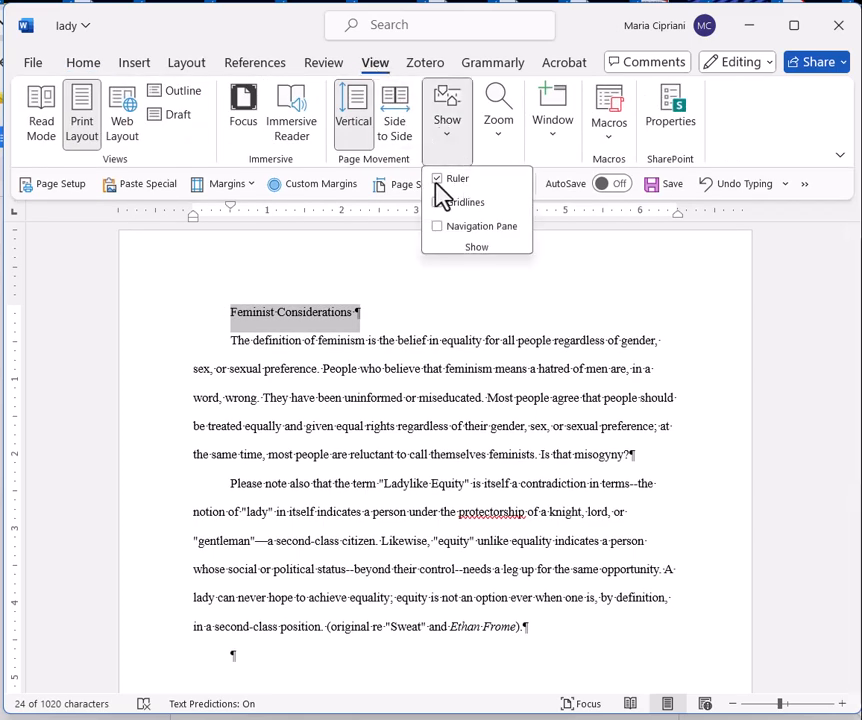
click(279, 251)
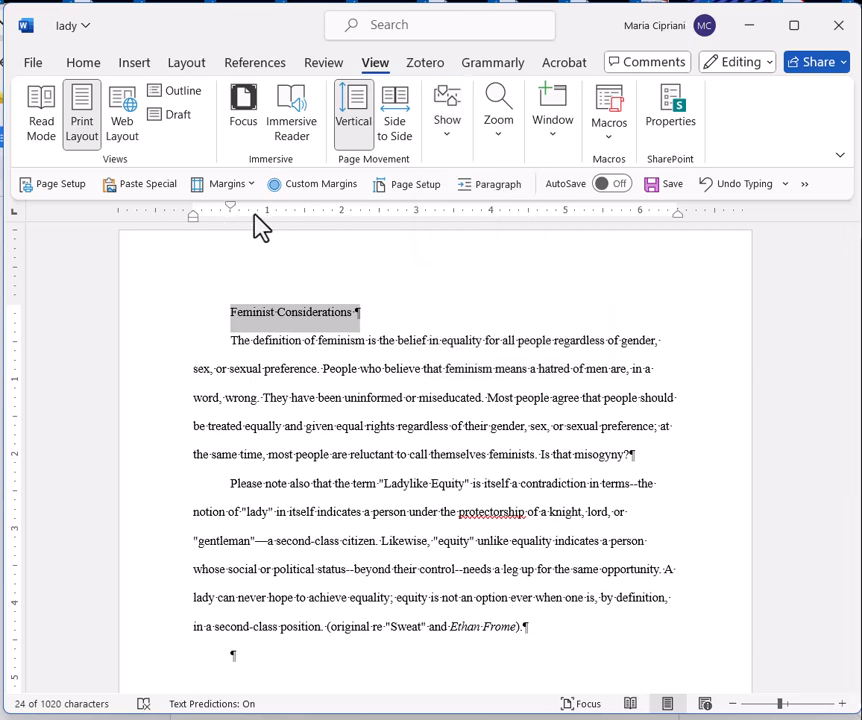
drag(231, 208, 193, 210)
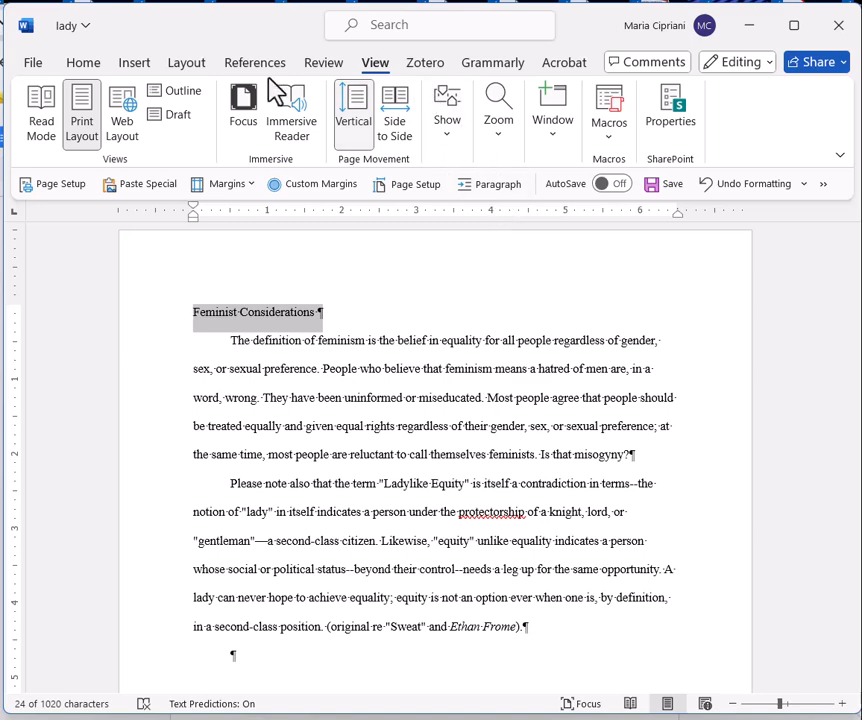
Step: Center the title "Feminist Considerations" and deselect it
click(83, 65)
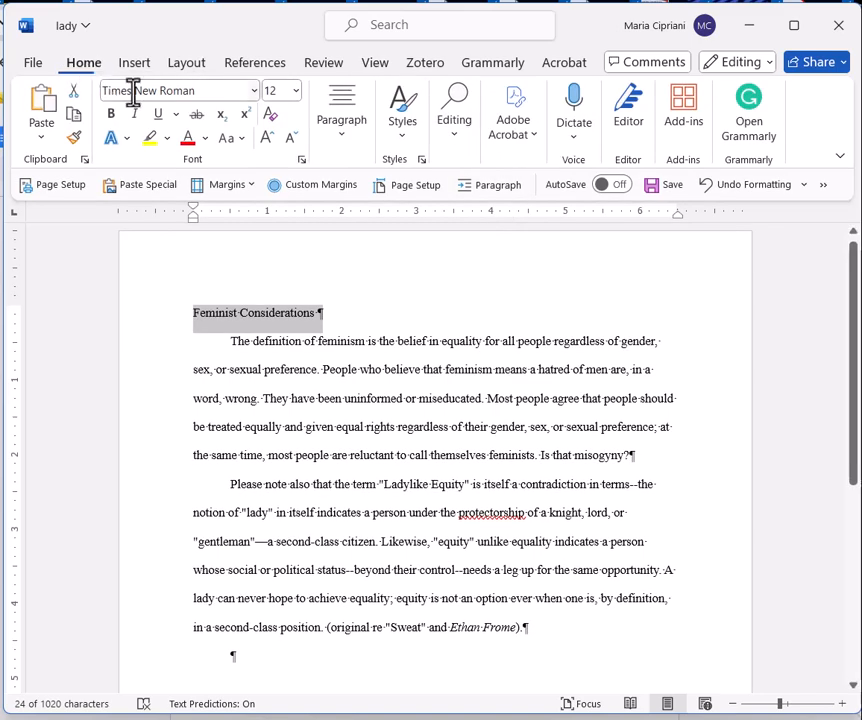
click(346, 124)
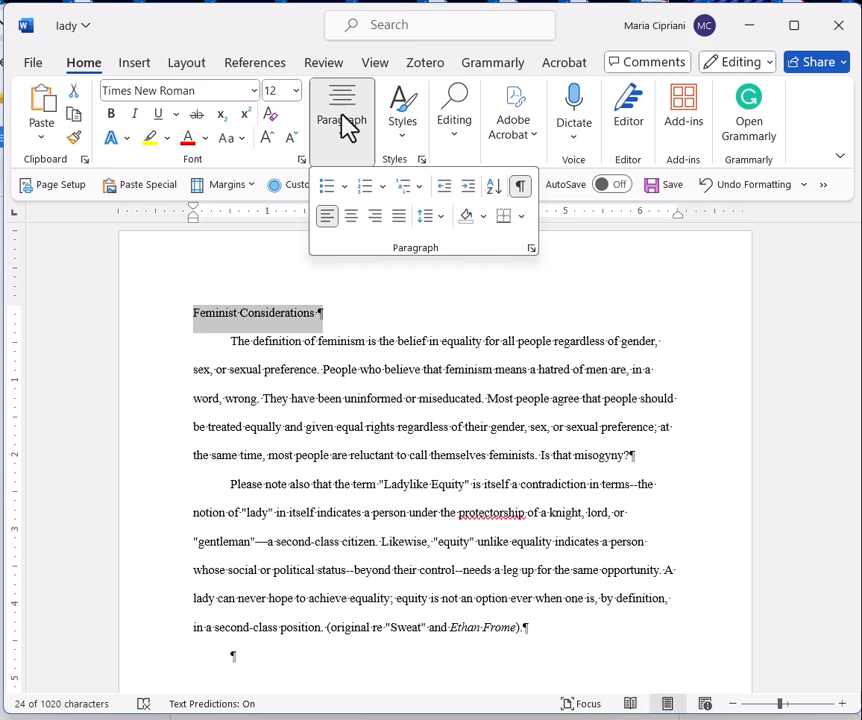
click(352, 217)
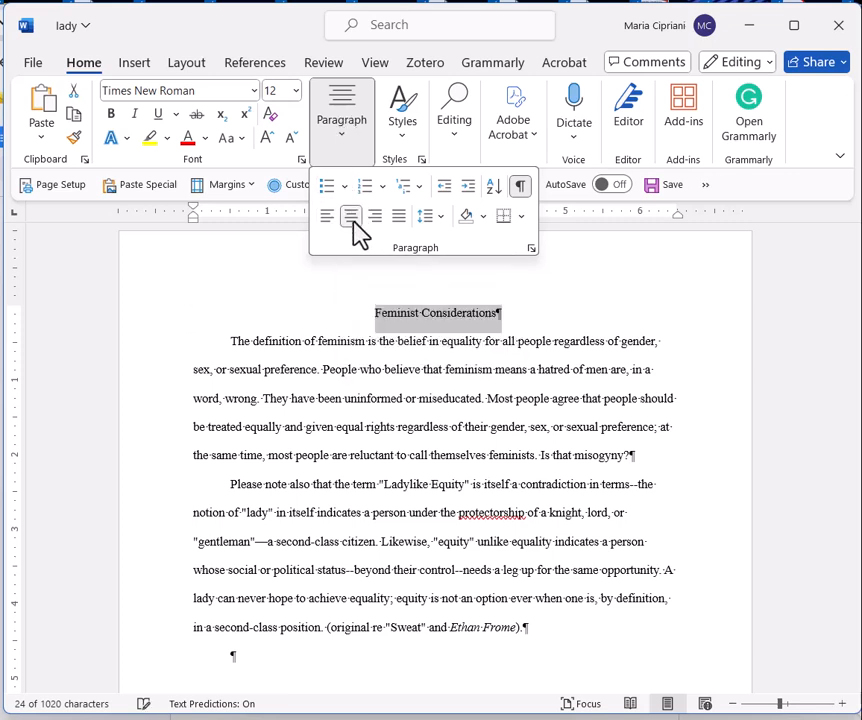
click(434, 452)
click(430, 427)
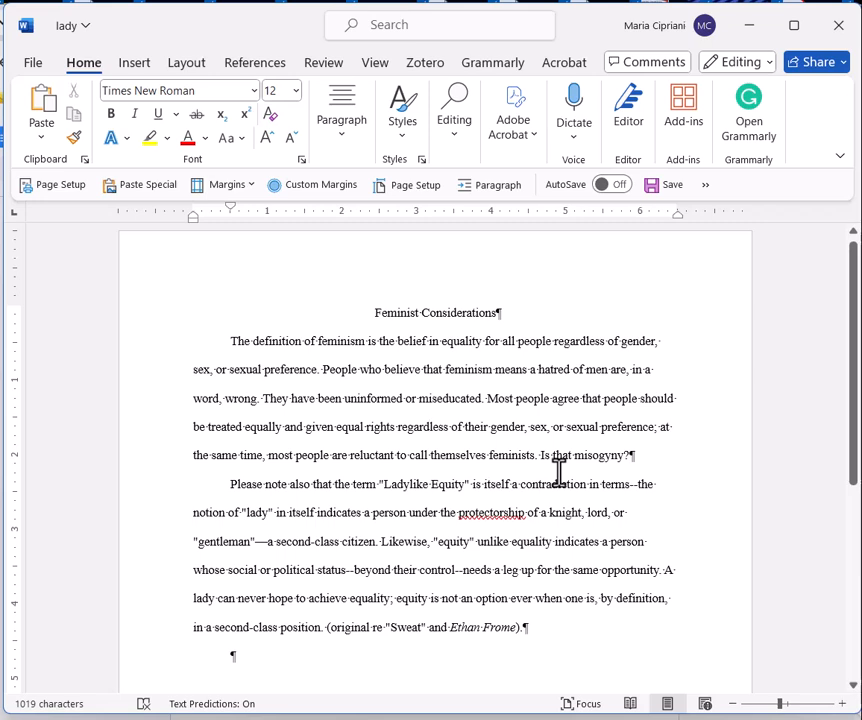
Step: Review the spelling suggestions for "protectorship" and dismiss them without changing the word
click(502, 516)
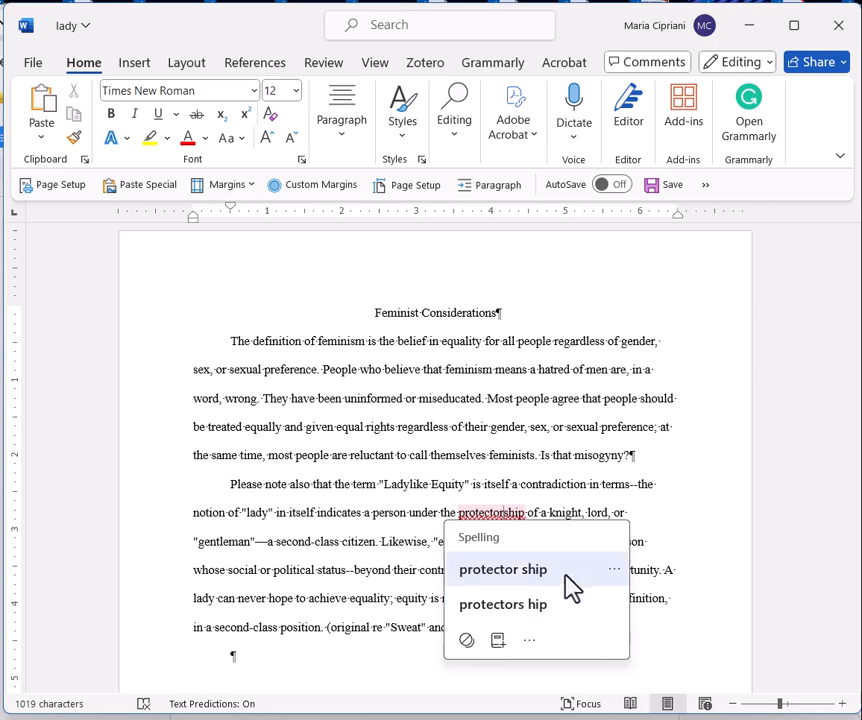
click(447, 516)
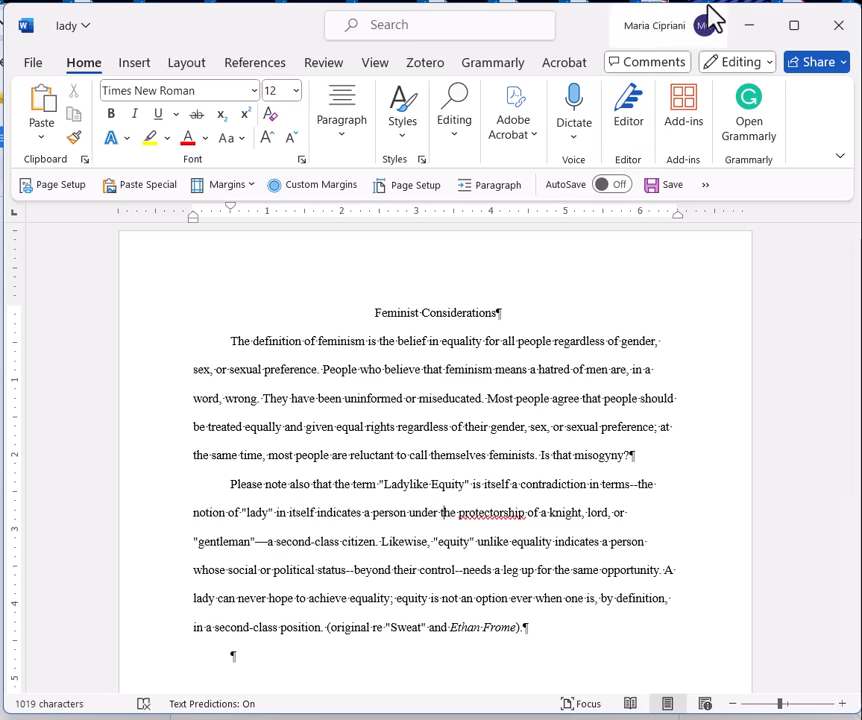
Step: Switch to the essay in Google Docs and set all of its text to Times New Roman, size 12
click(748, 28)
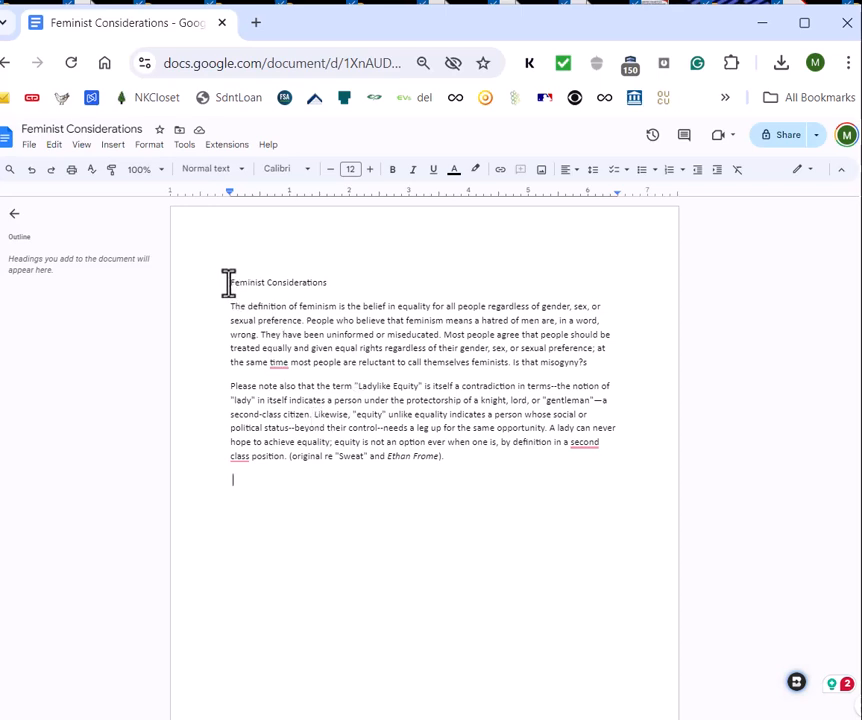
drag(228, 282, 455, 473)
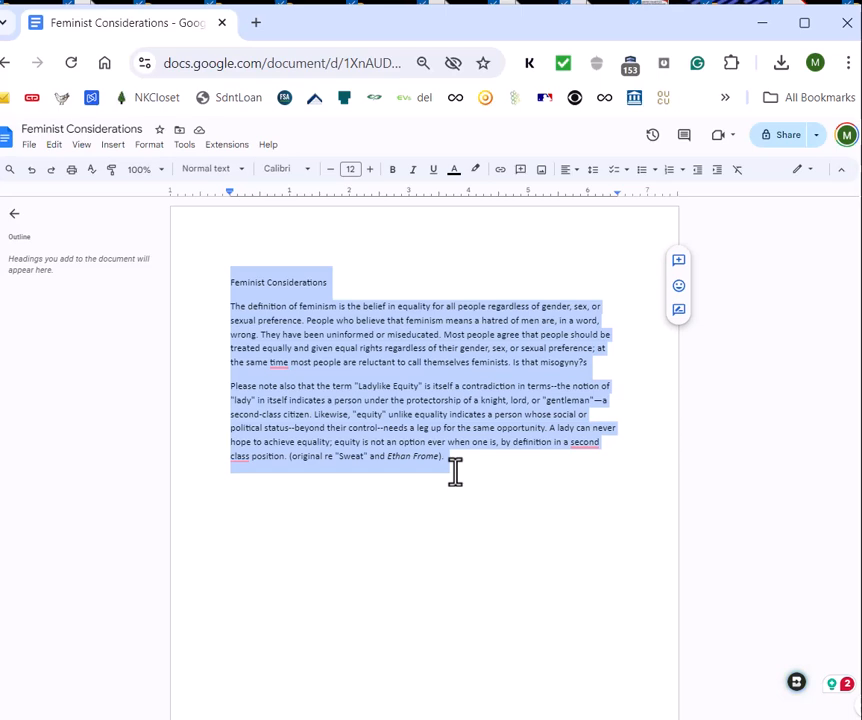
click(487, 479)
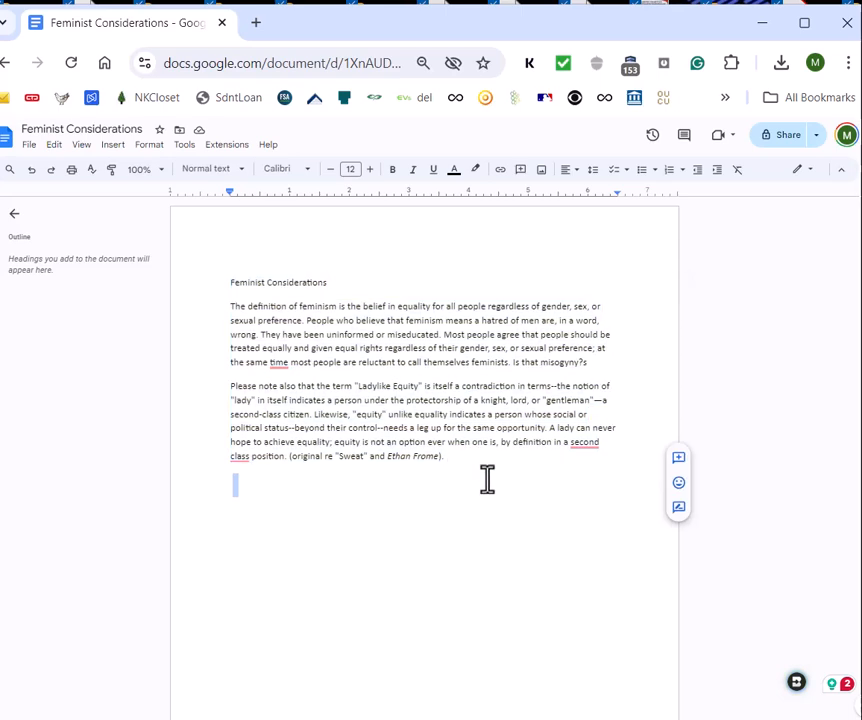
key(ctrl+a)
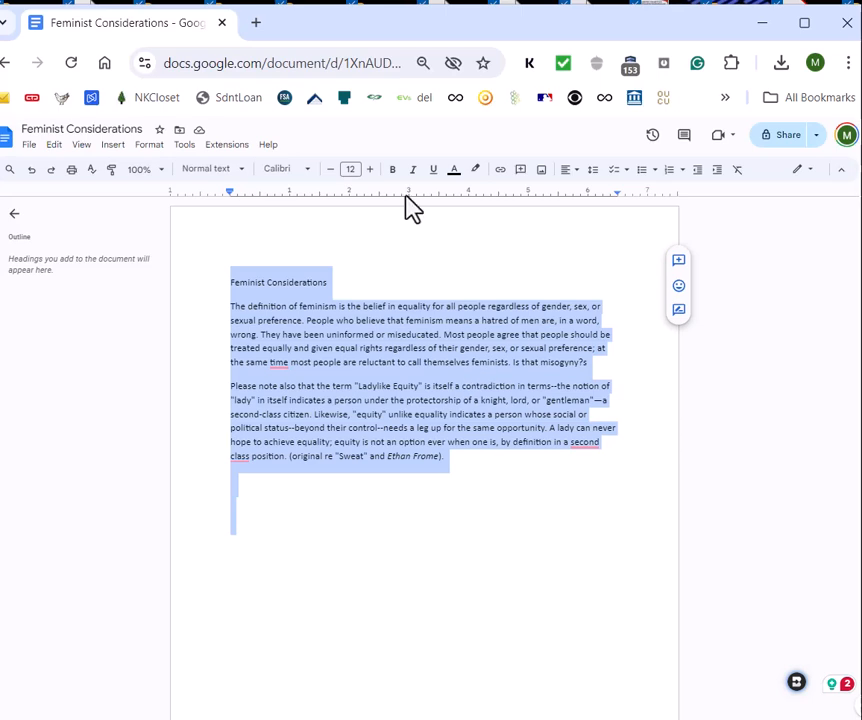
click(282, 172)
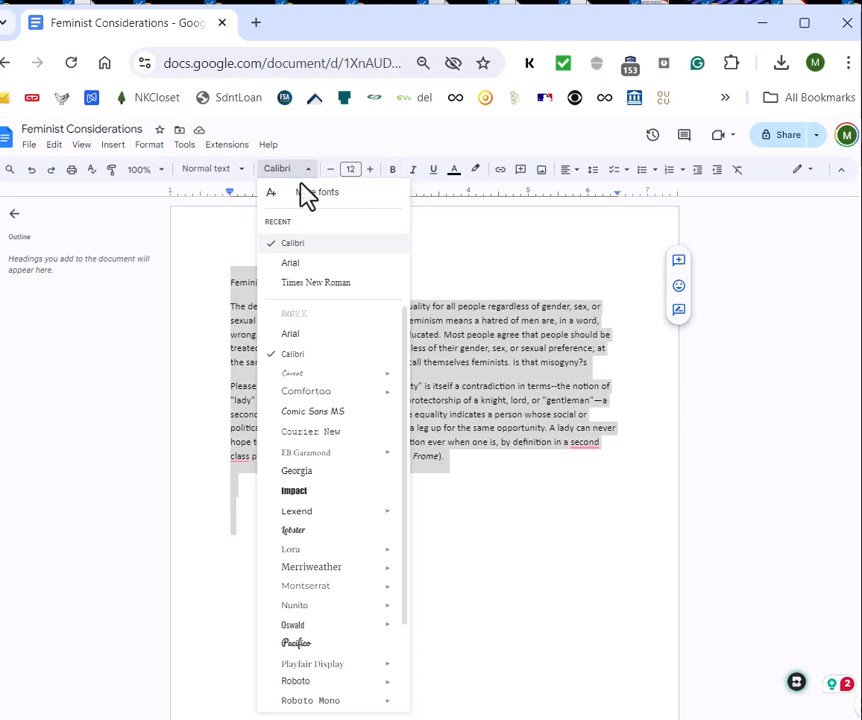
click(305, 284)
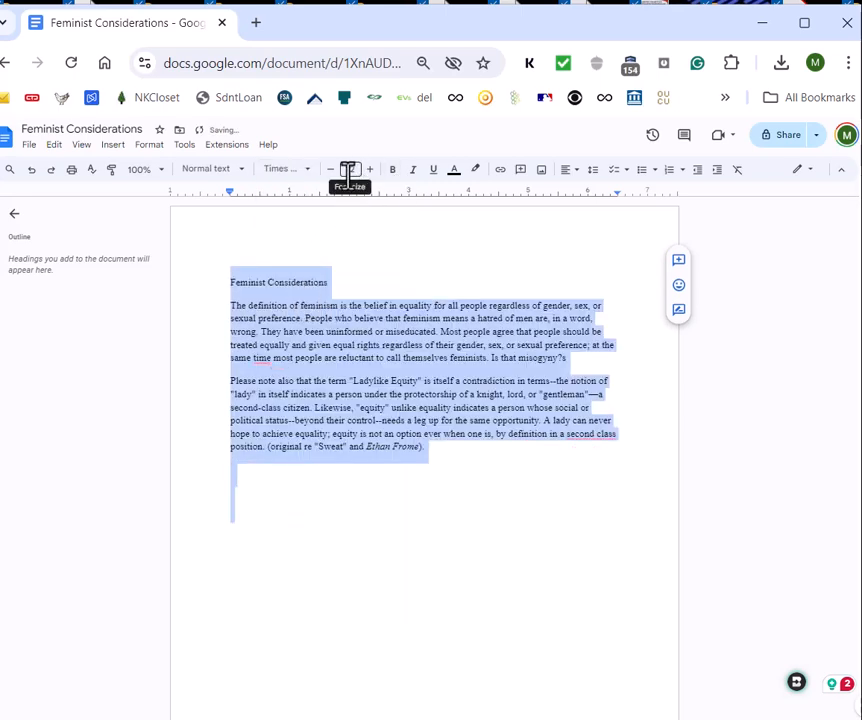
click(354, 169)
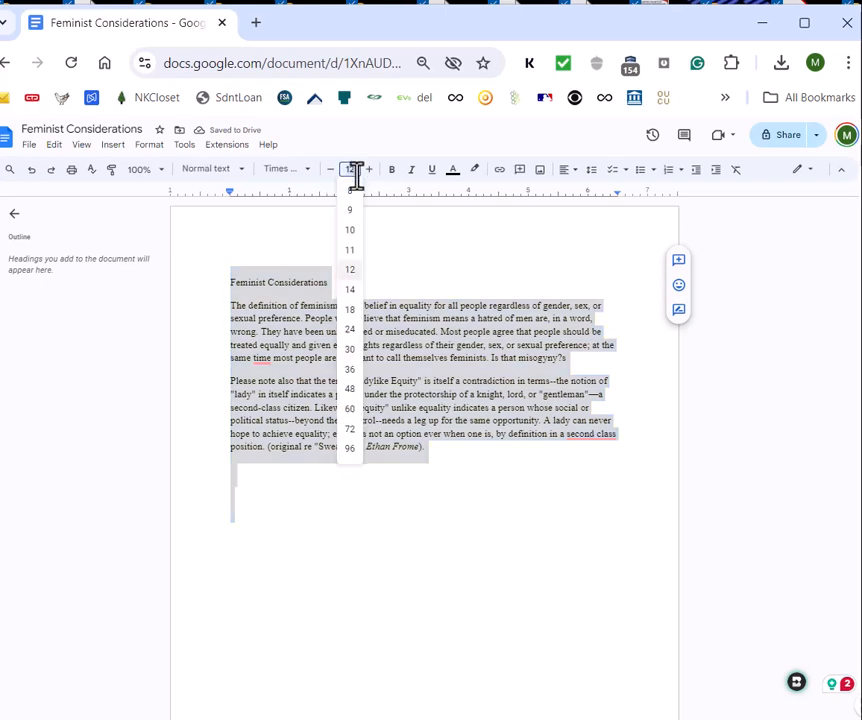
click(355, 274)
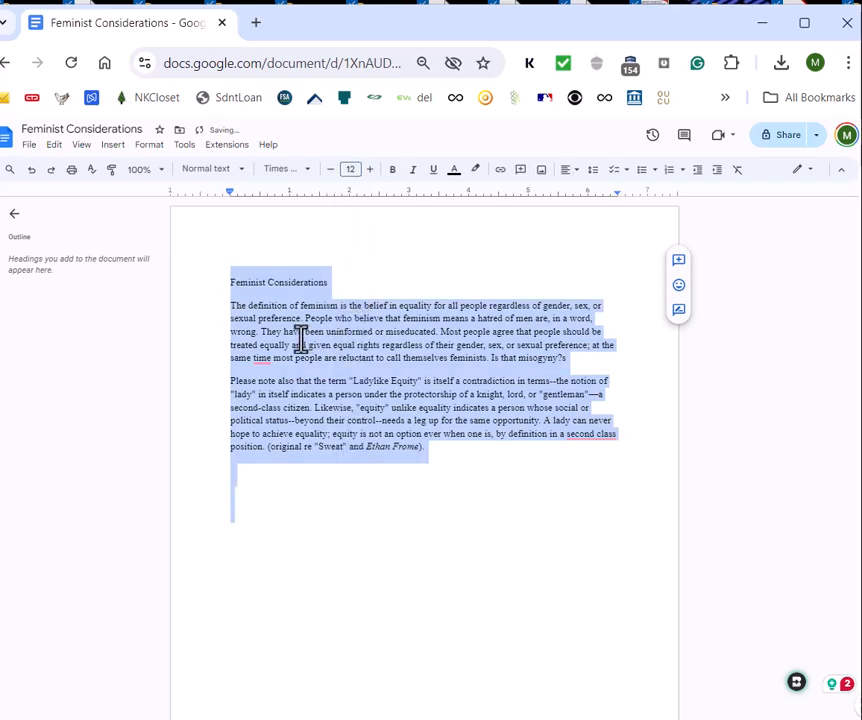
click(327, 489)
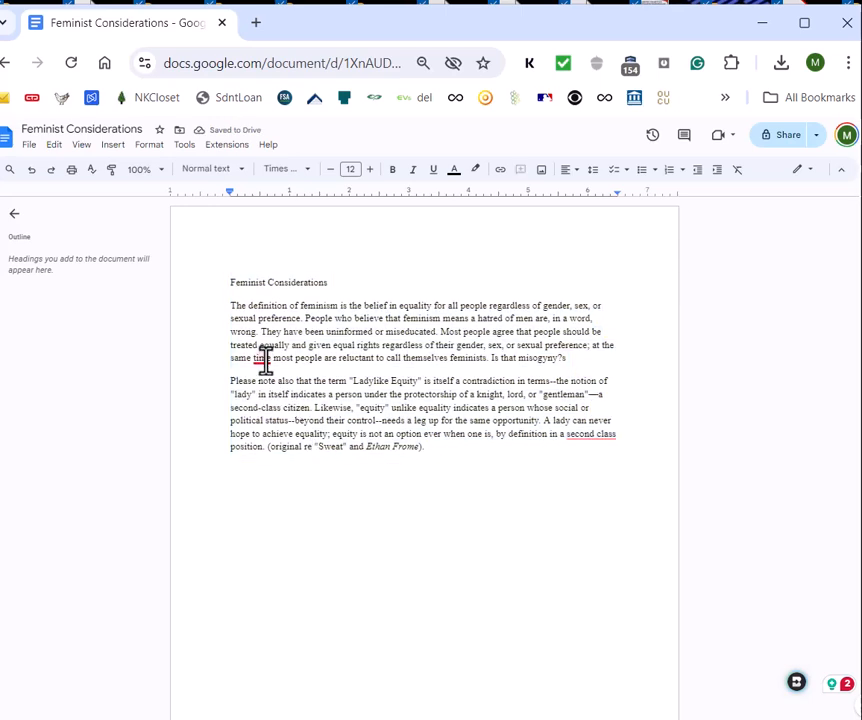
Step: Accept the grammar suggestions that add a comma after "time" in the first body paragraph and hyphenate "second-class" in the second
mouse_move(264, 359)
click(267, 395)
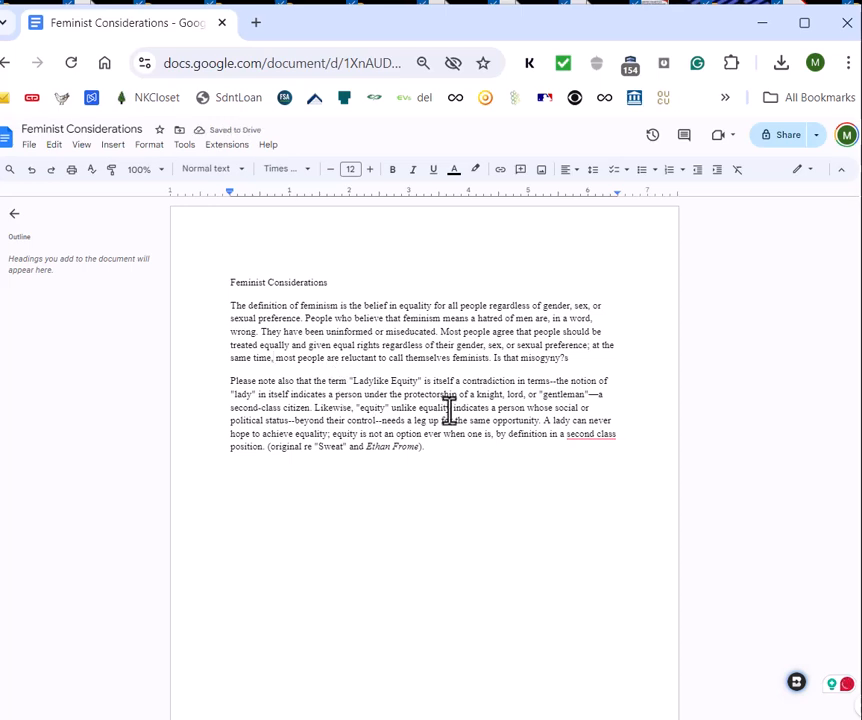
mouse_move(587, 433)
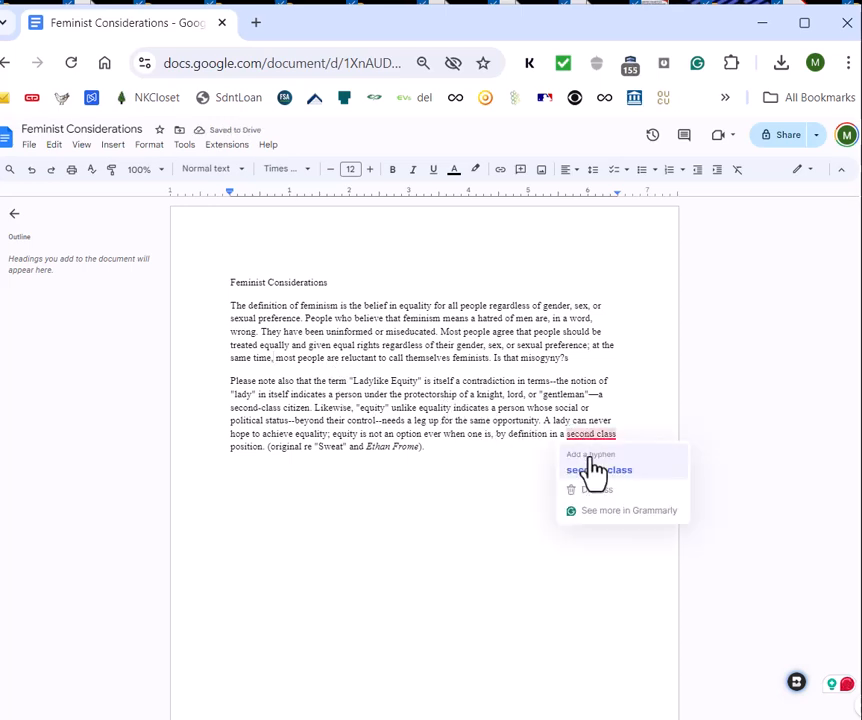
click(591, 471)
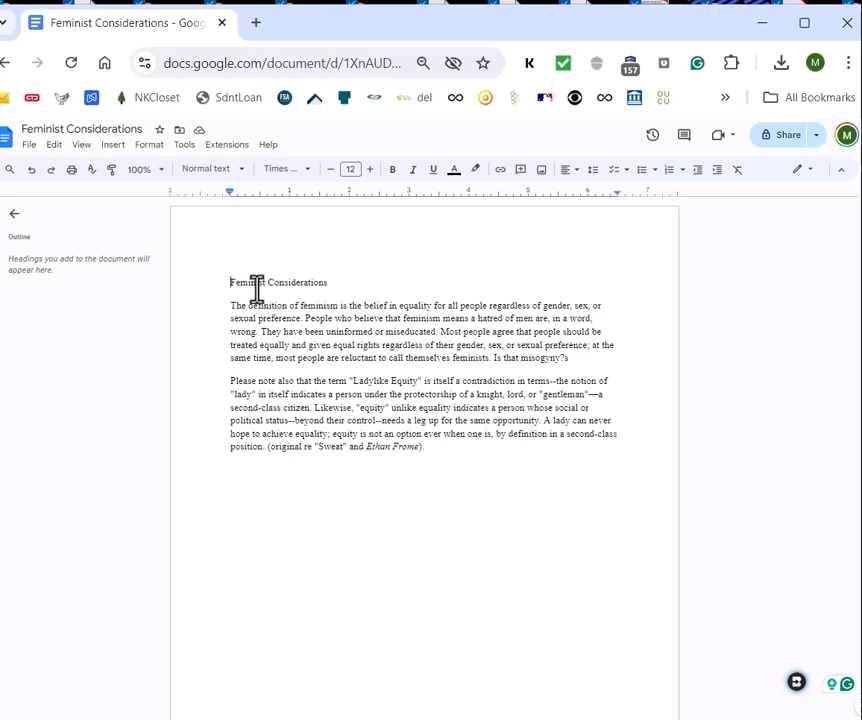
Step: Center the title "Feminist Considerations" above the body text
click(566, 171)
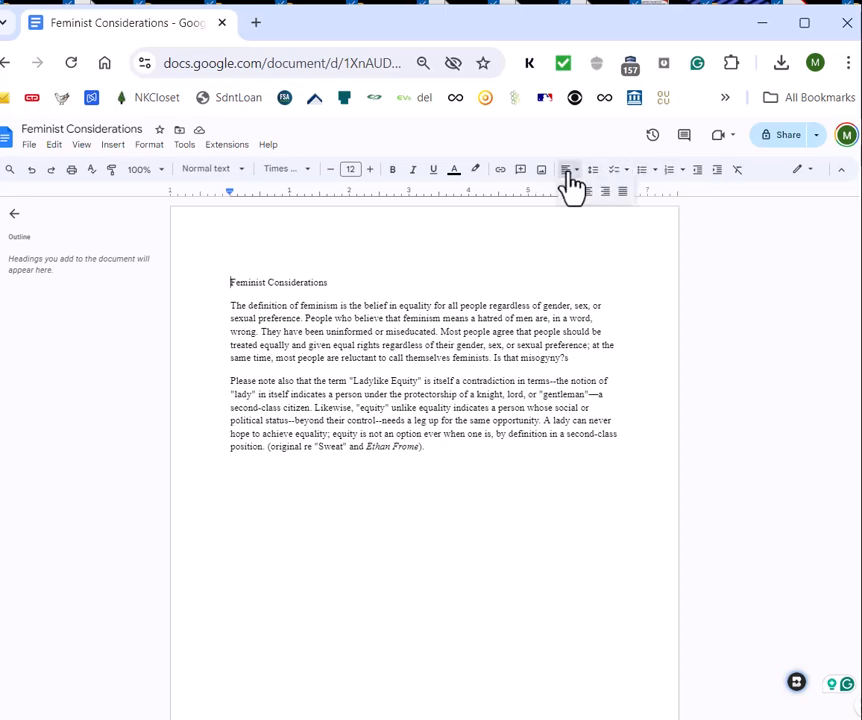
click(587, 192)
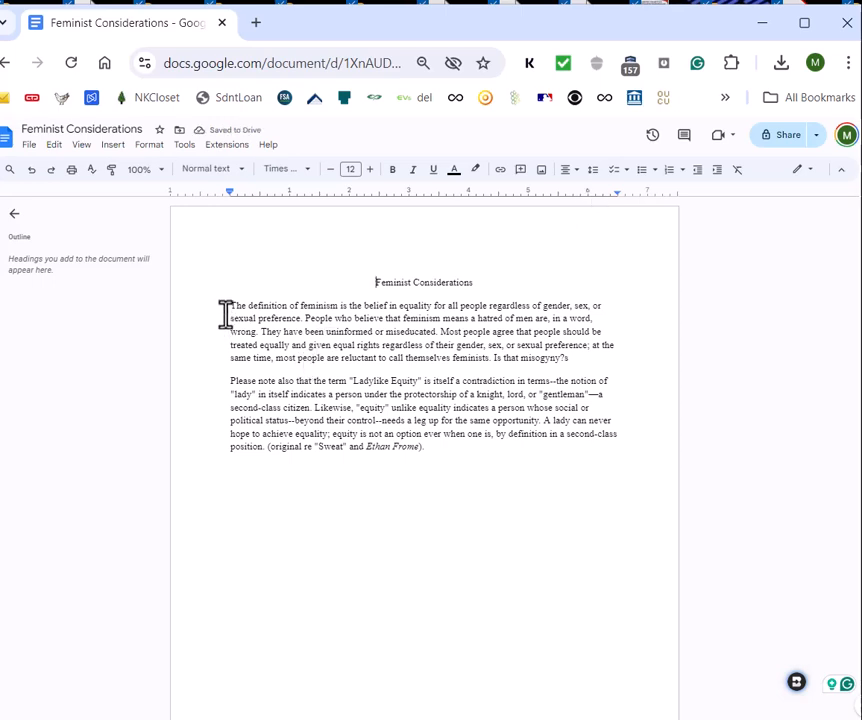
Step: Set the line spacing of the two body paragraphs to Double, leaving the title out of the selection
drag(225, 302, 372, 400)
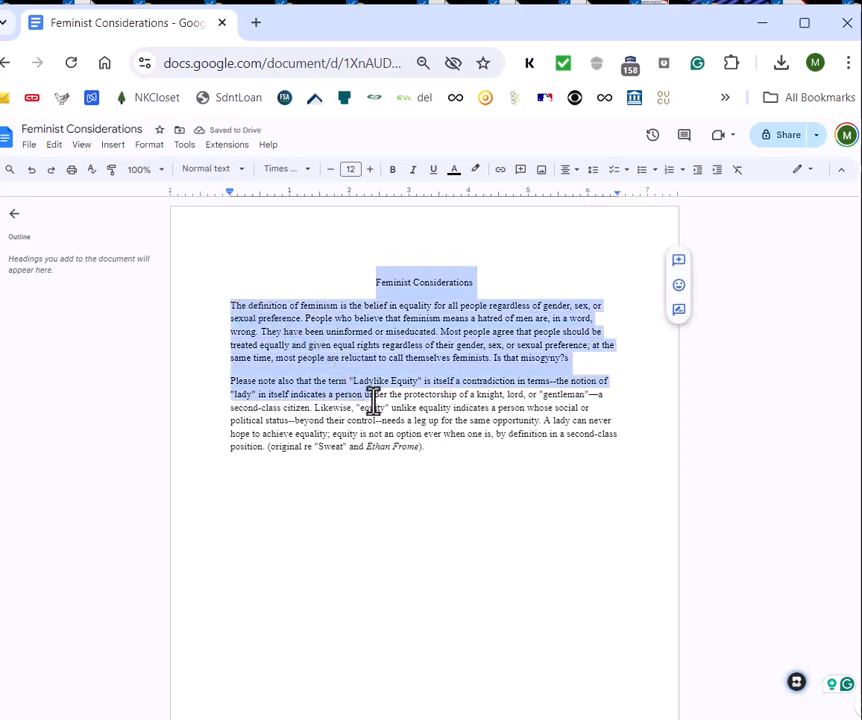
click(454, 450)
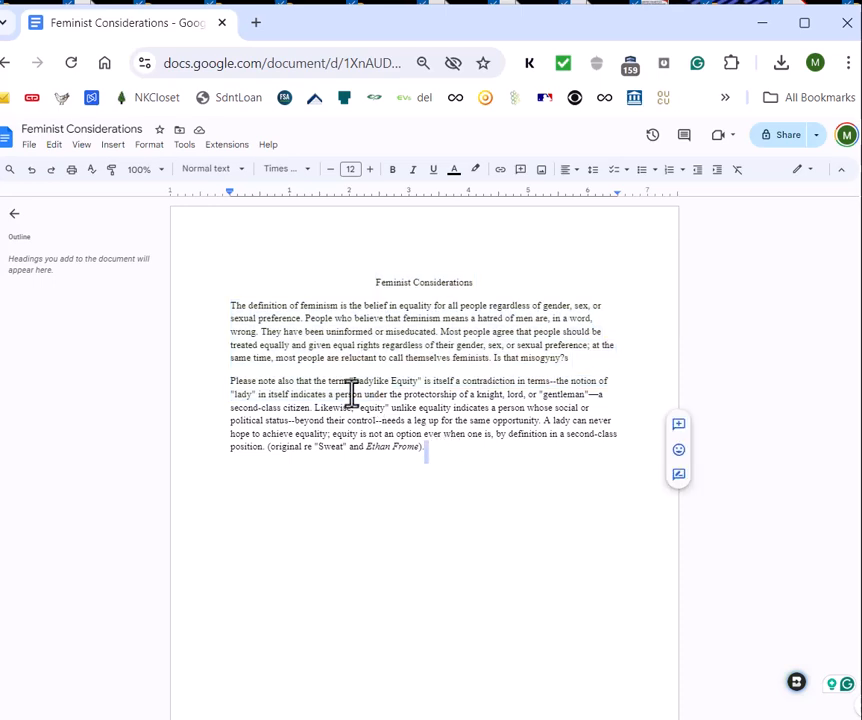
drag(227, 308, 426, 447)
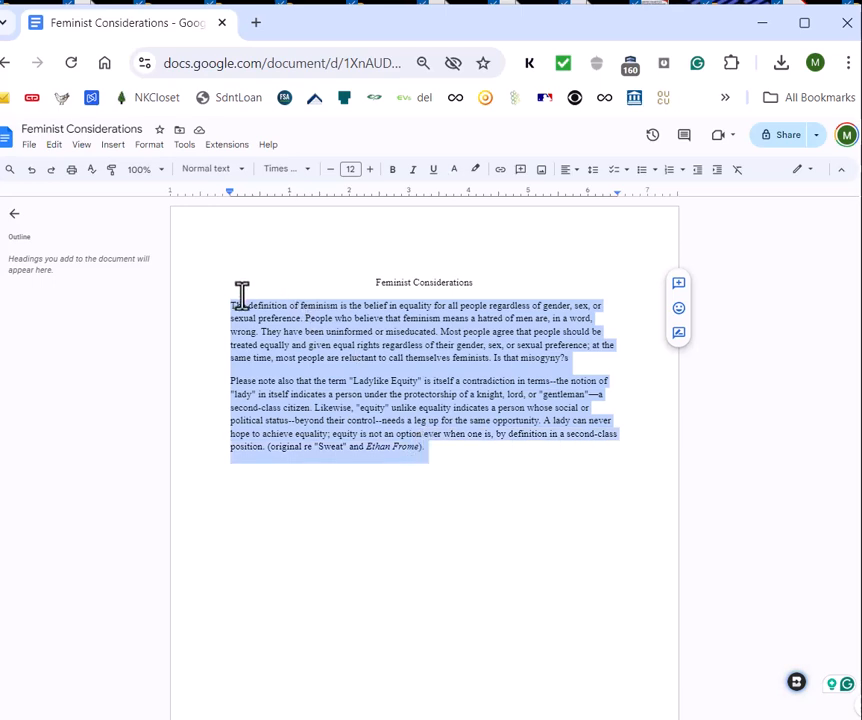
click(148, 146)
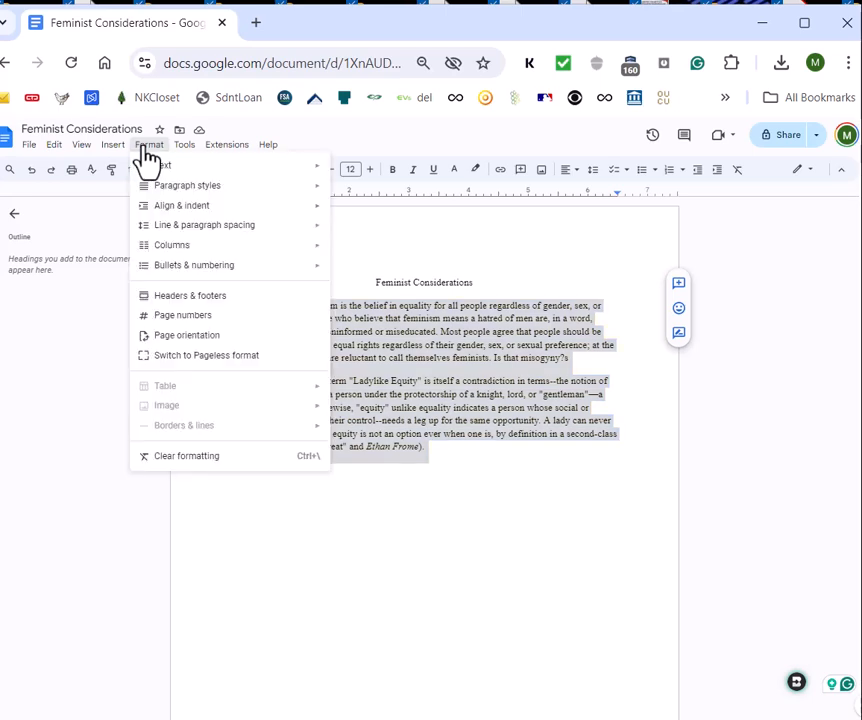
mouse_move(177, 194)
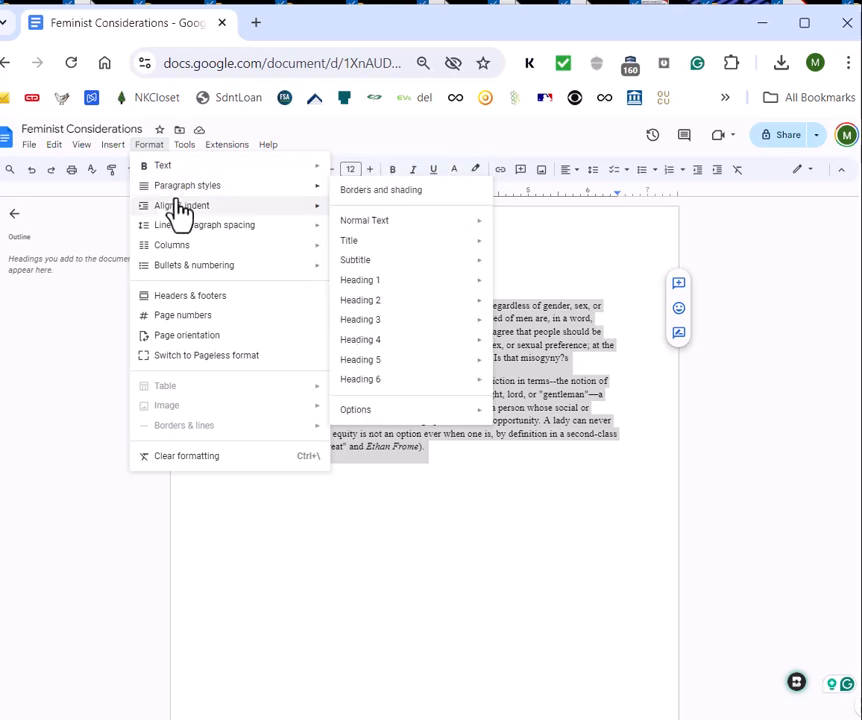
mouse_move(178, 230)
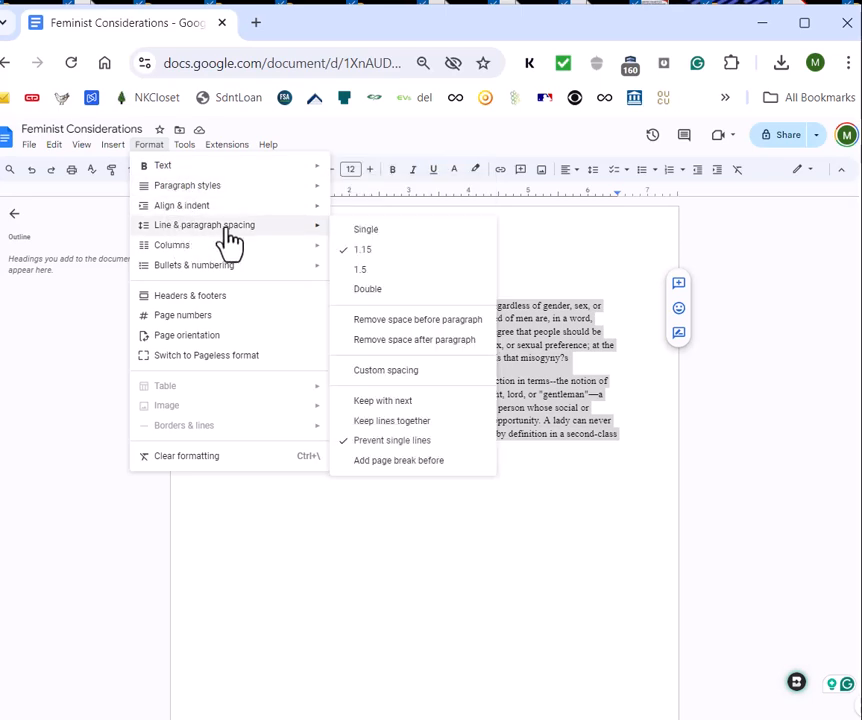
click(367, 305)
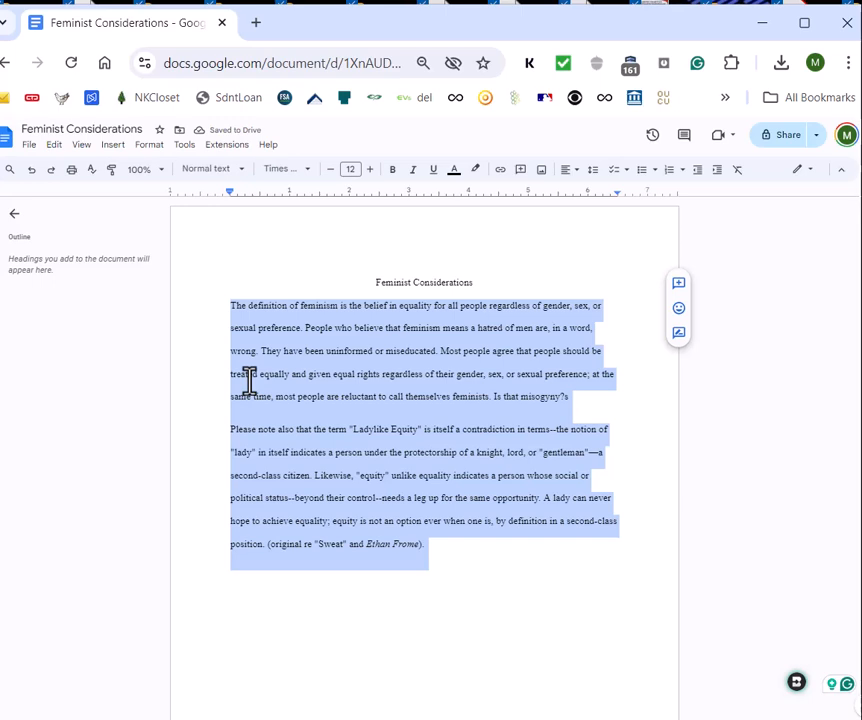
Step: Remove the extra space before and after the two selected body paragraphs
click(146, 148)
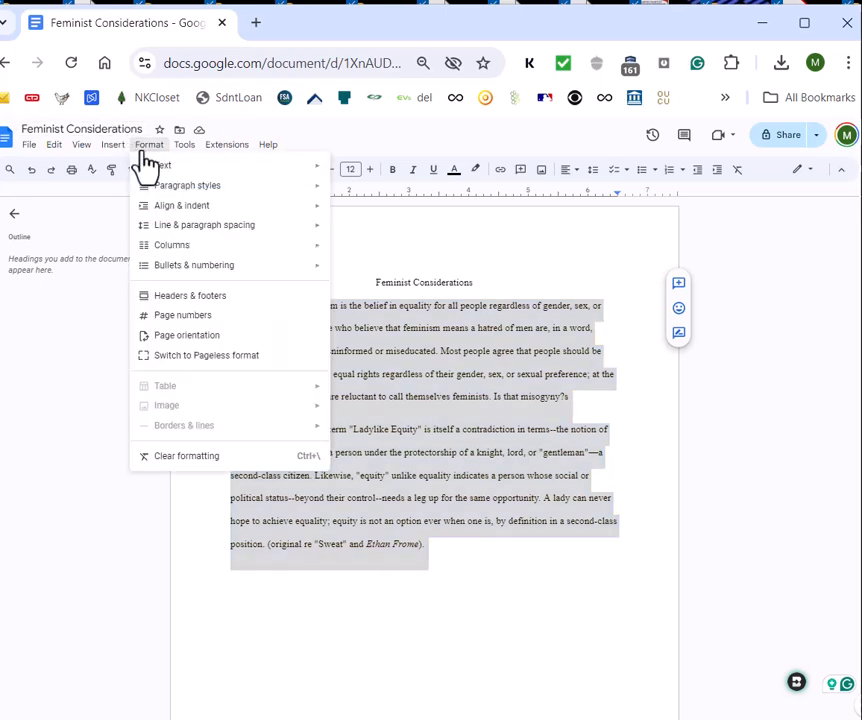
mouse_move(182, 230)
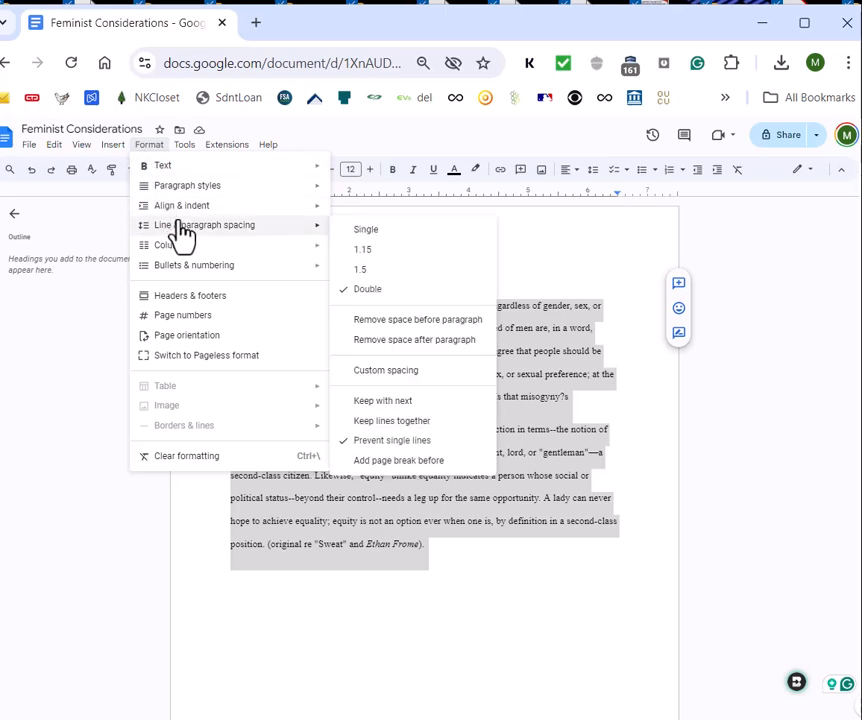
click(387, 327)
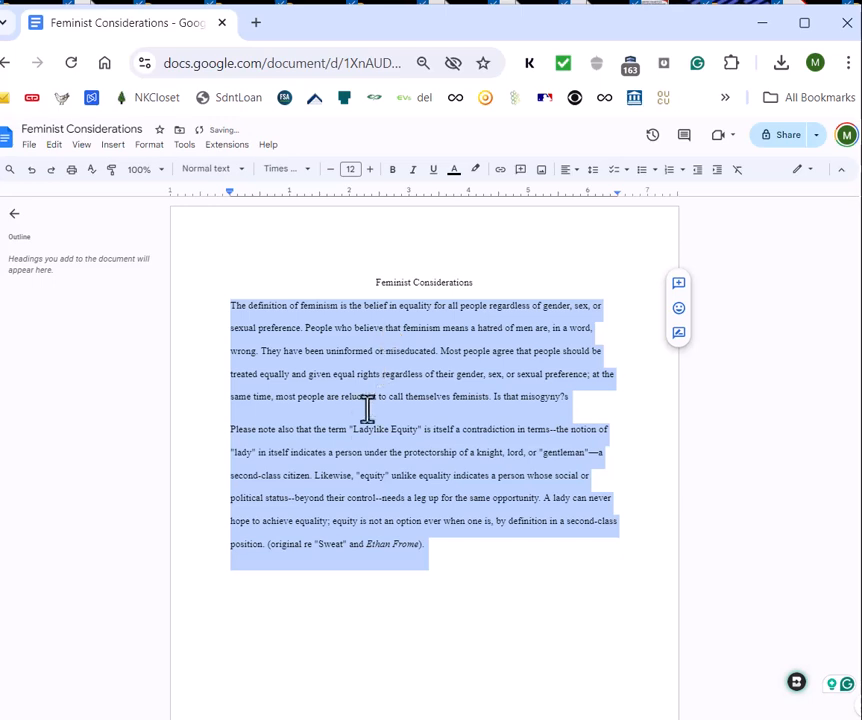
click(150, 146)
mouse_move(186, 230)
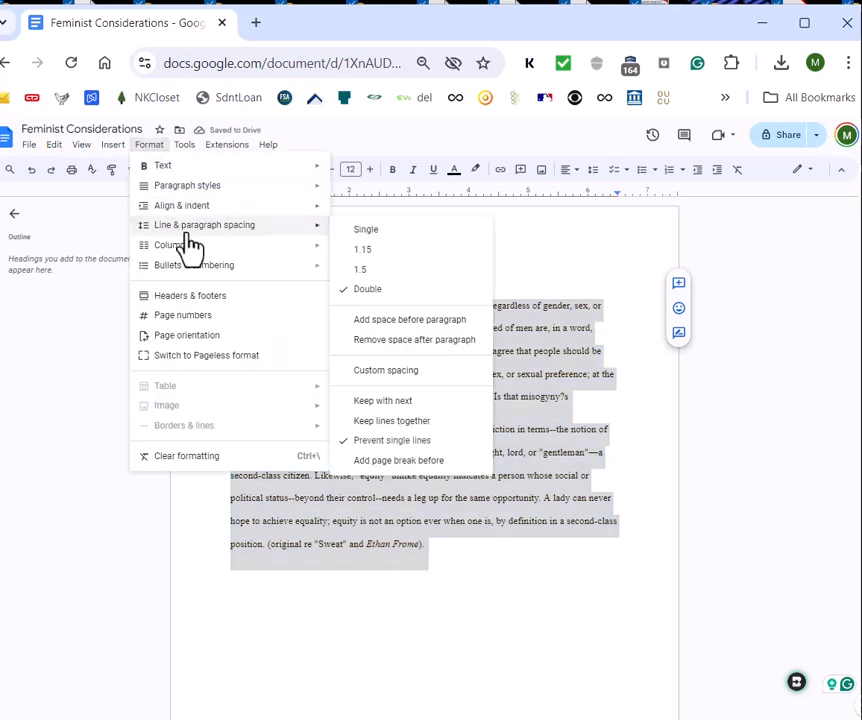
click(398, 340)
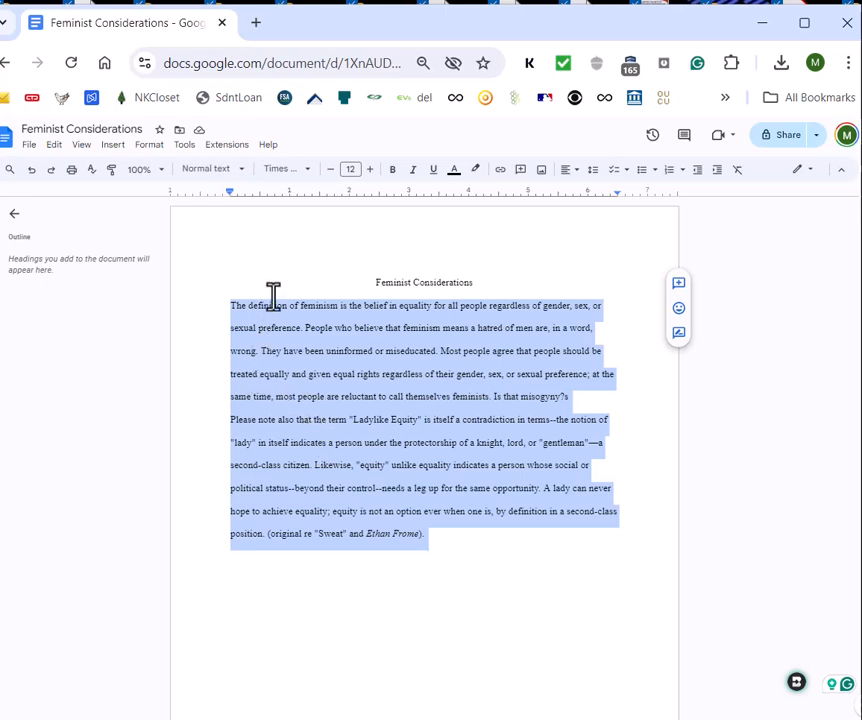
Step: Apply a special first-line indent of .5 inches to the two body paragraphs and deselect them
click(149, 145)
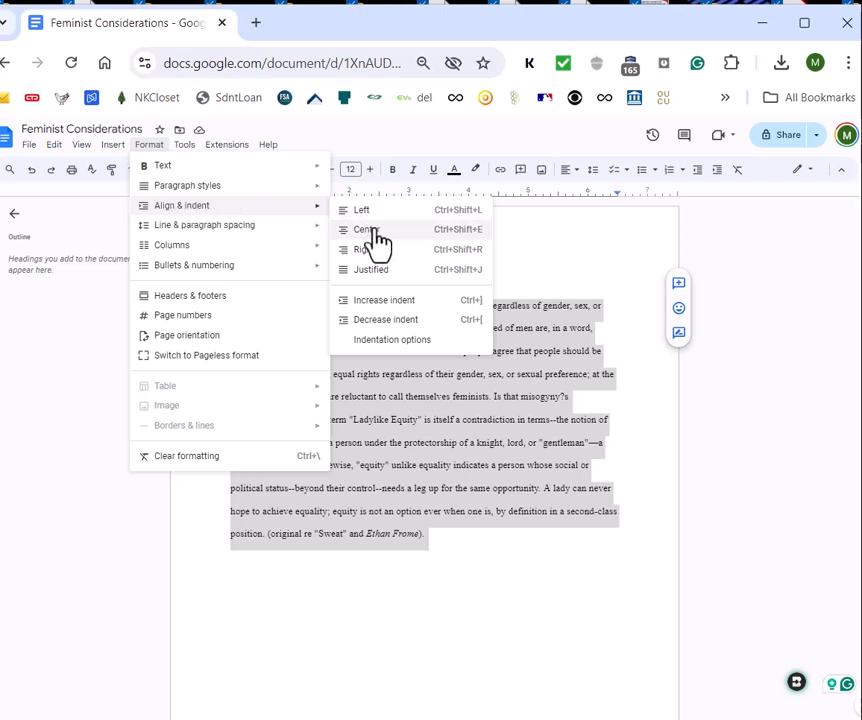
click(390, 345)
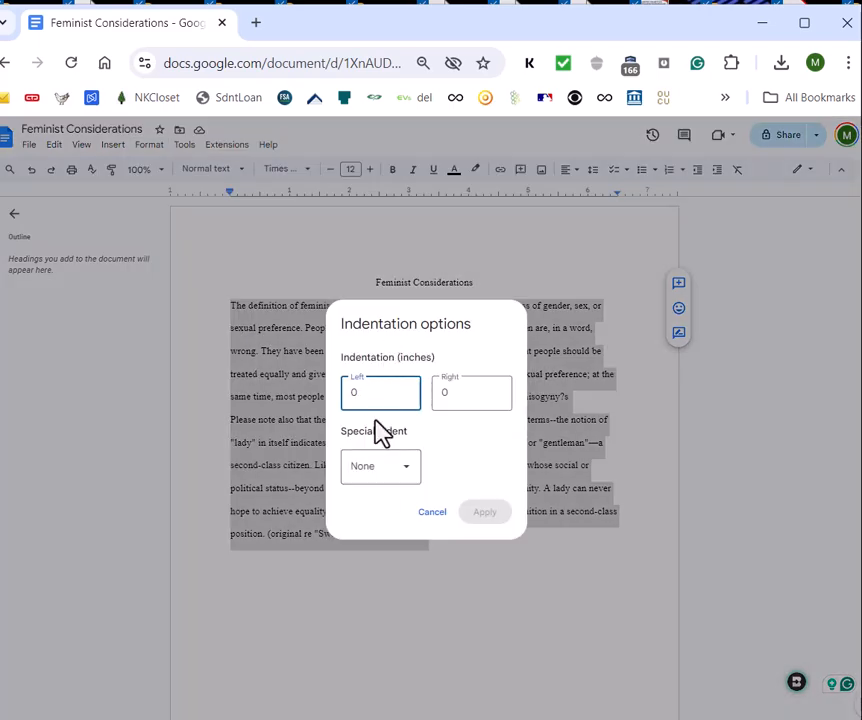
click(380, 478)
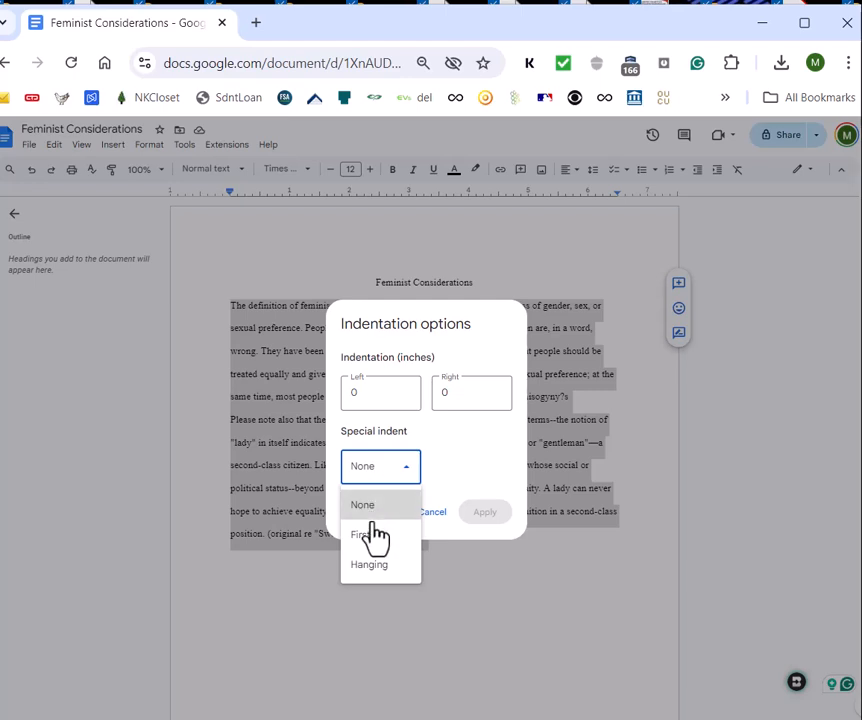
click(374, 537)
click(449, 467)
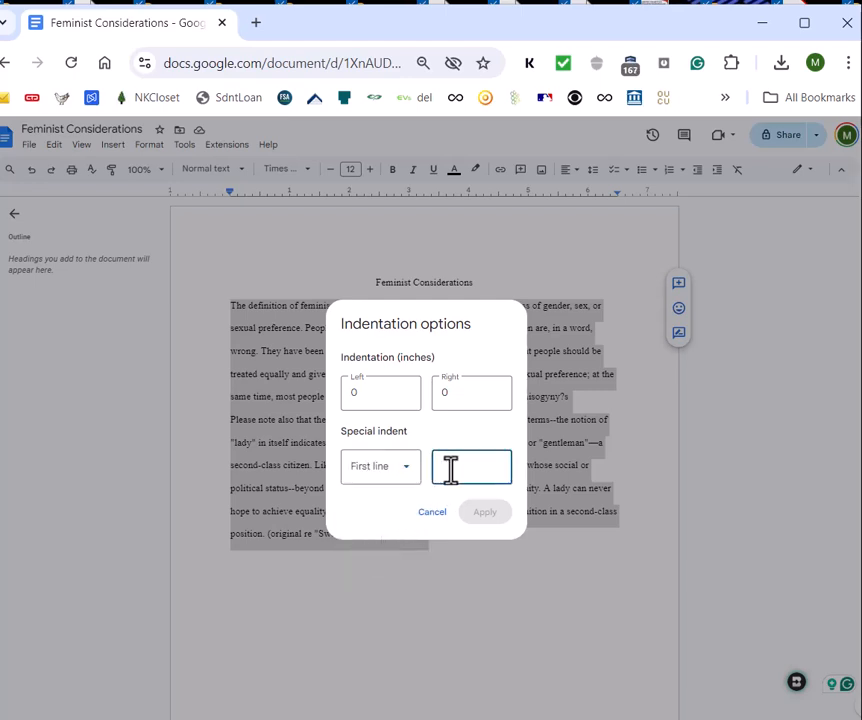
text(.)
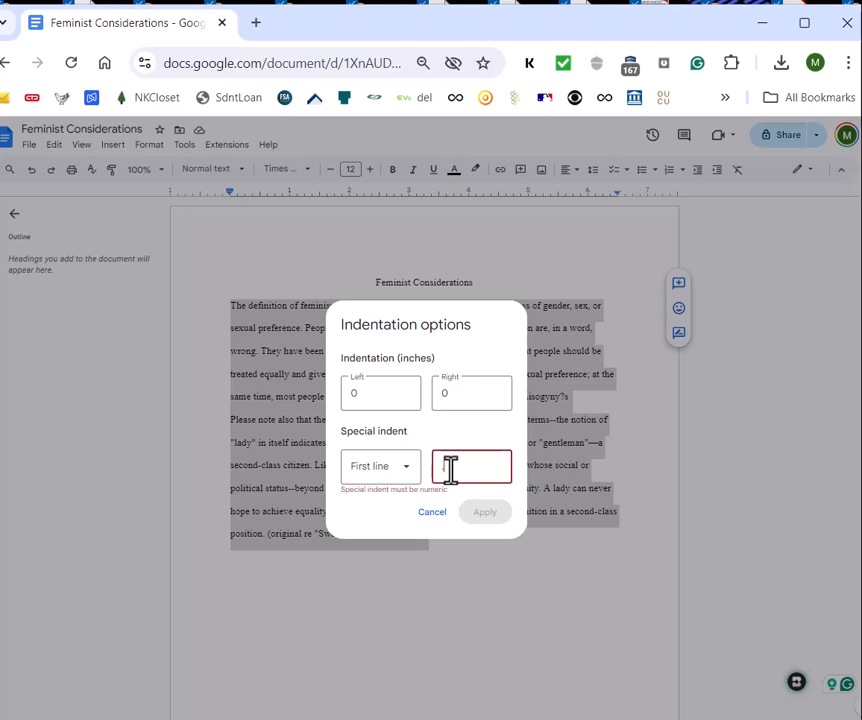
text(5)
click(490, 516)
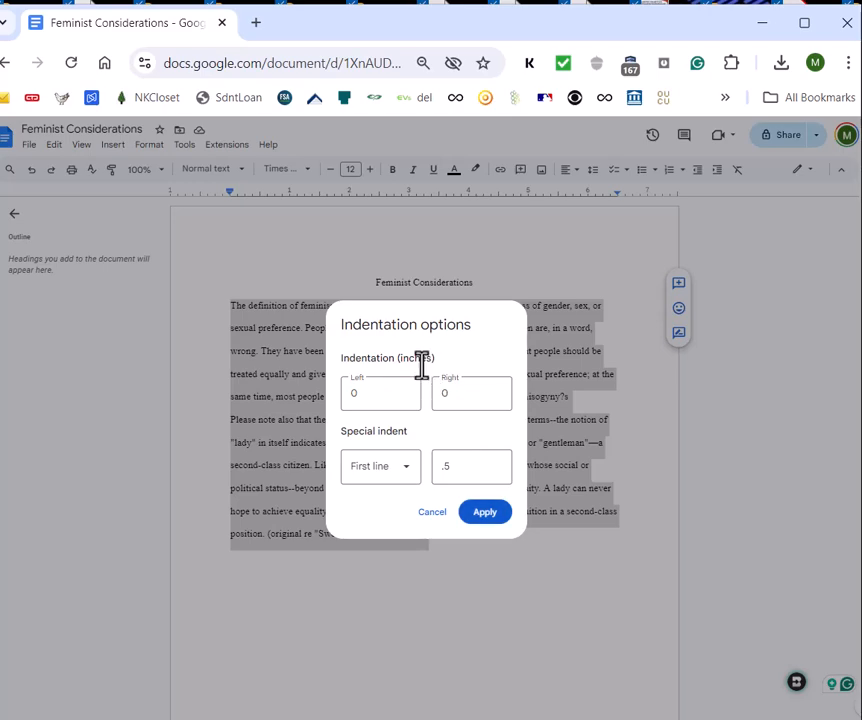
click(476, 514)
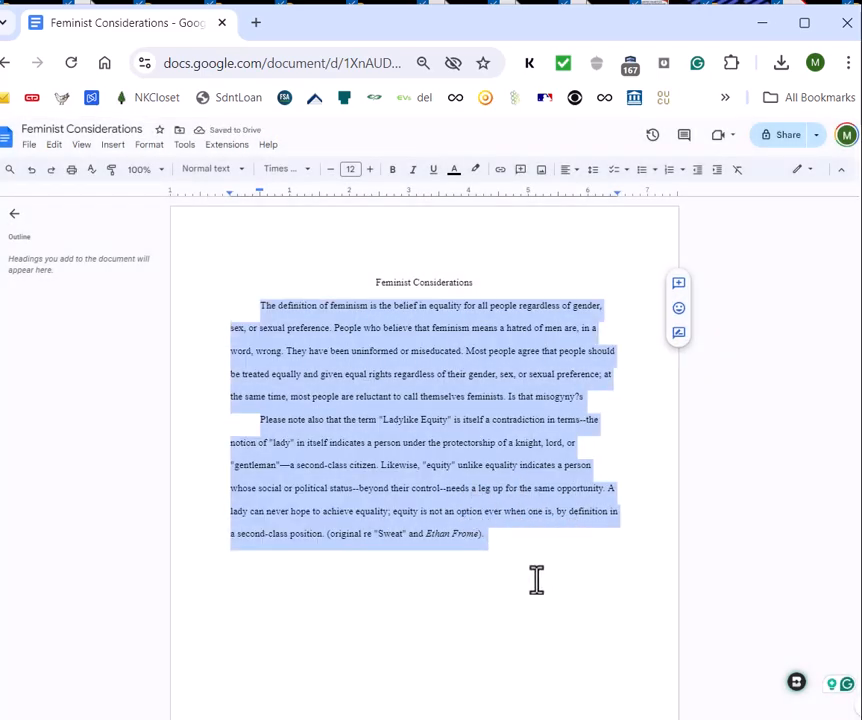
click(537, 579)
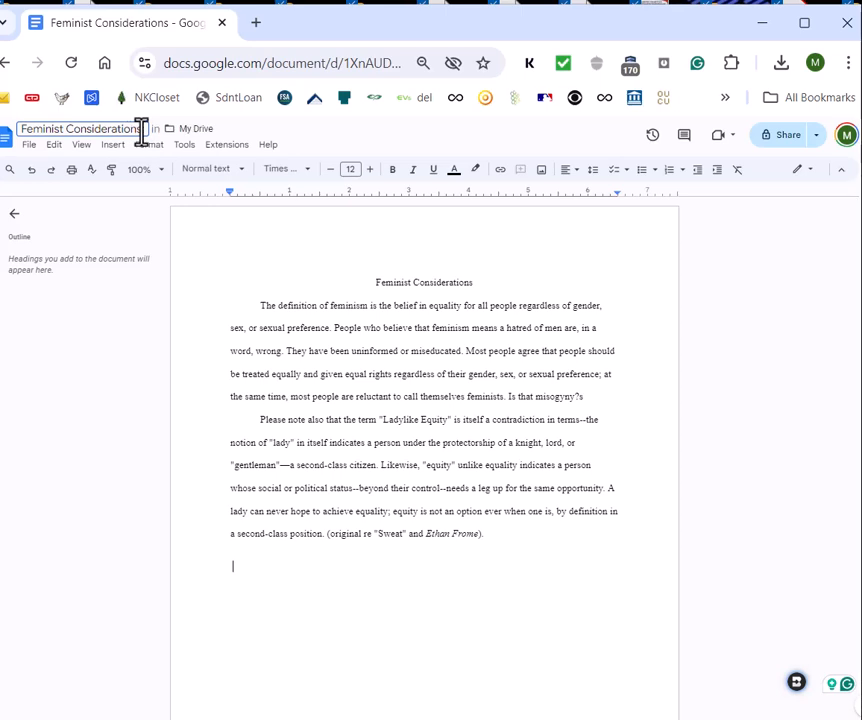
Step: Rename the document from its title field to "Last.Assignment4.2.912020" and return to the body text
drag(142, 130, 5, 130)
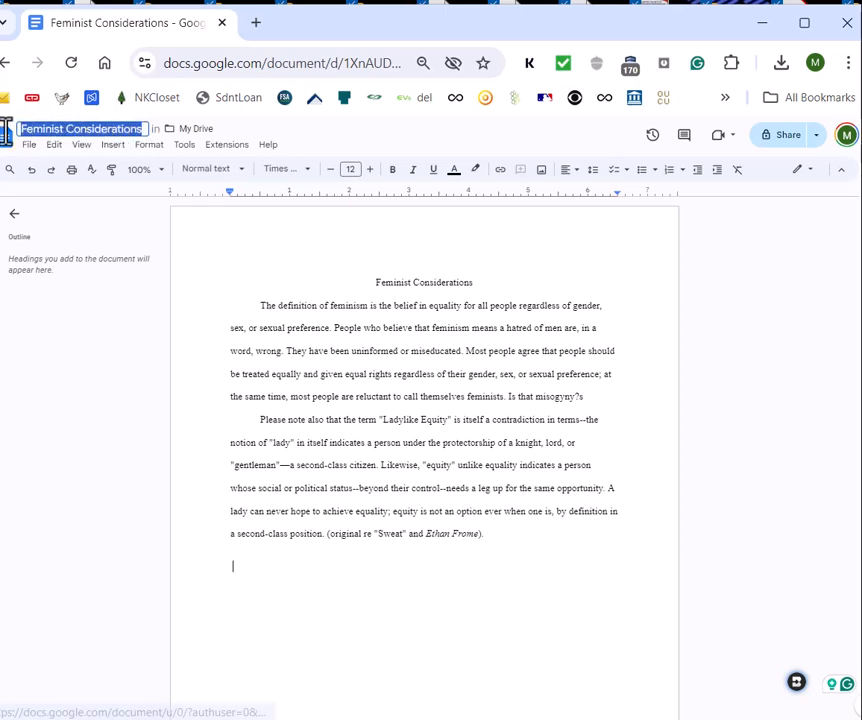
text(last)
key(BackSpace)
key(BackSpace)
key(BackSpace)
key(BackSpace)
text(Last)
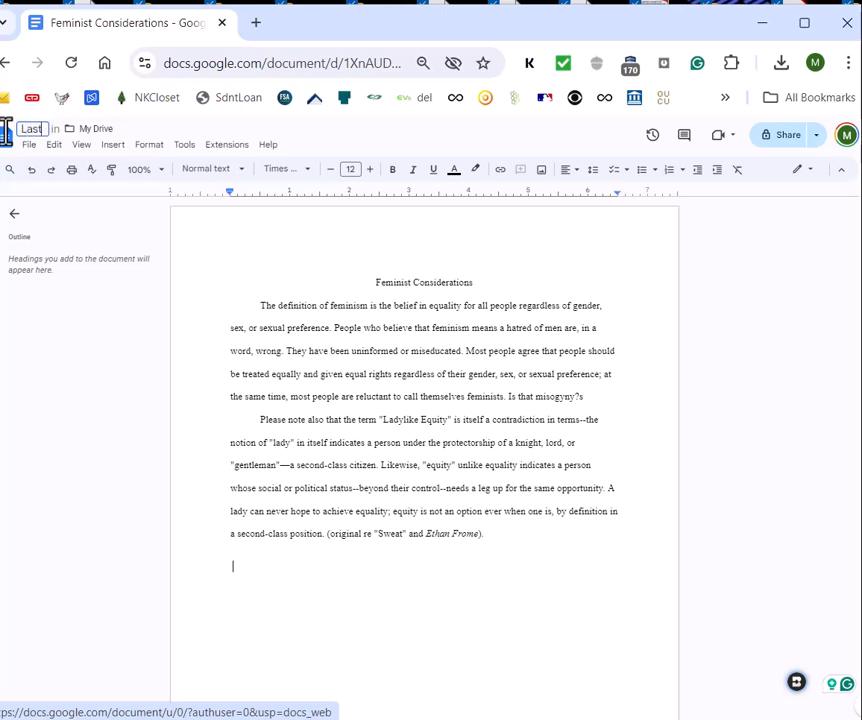
text(.Assignment4)
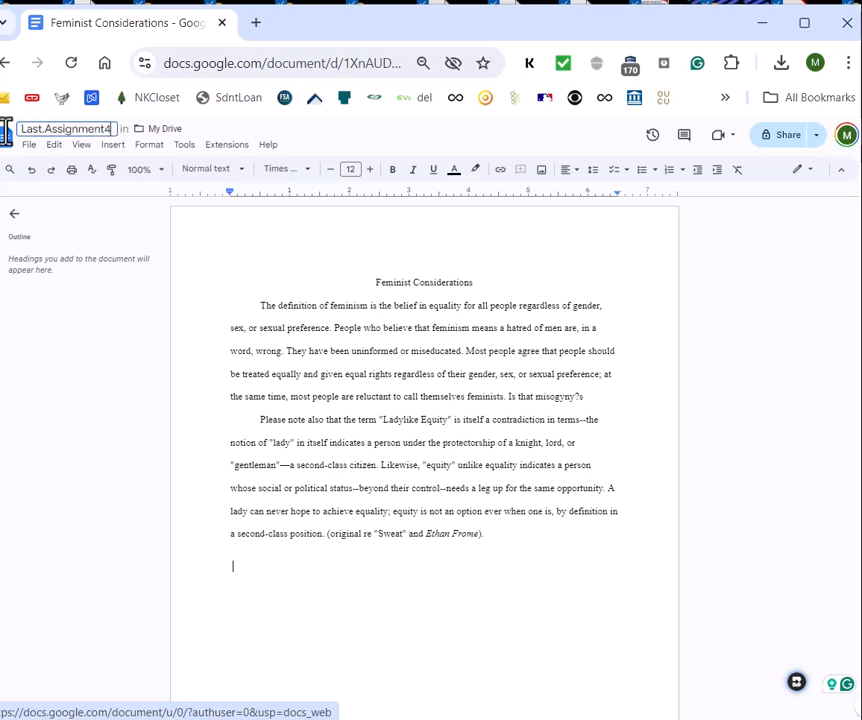
text(.2)
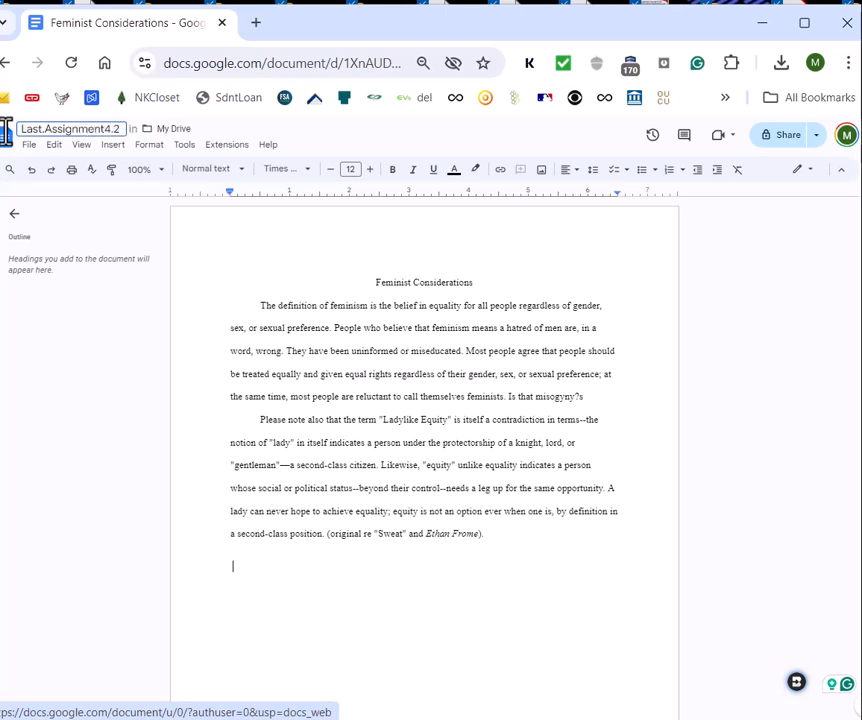
text(.)
text(912020)
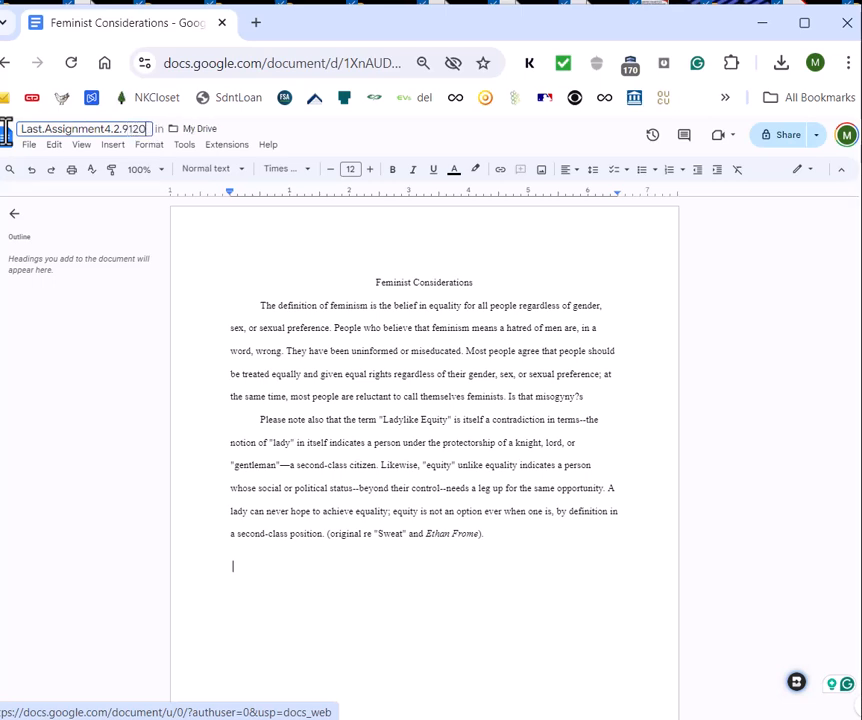
double_click(122, 128)
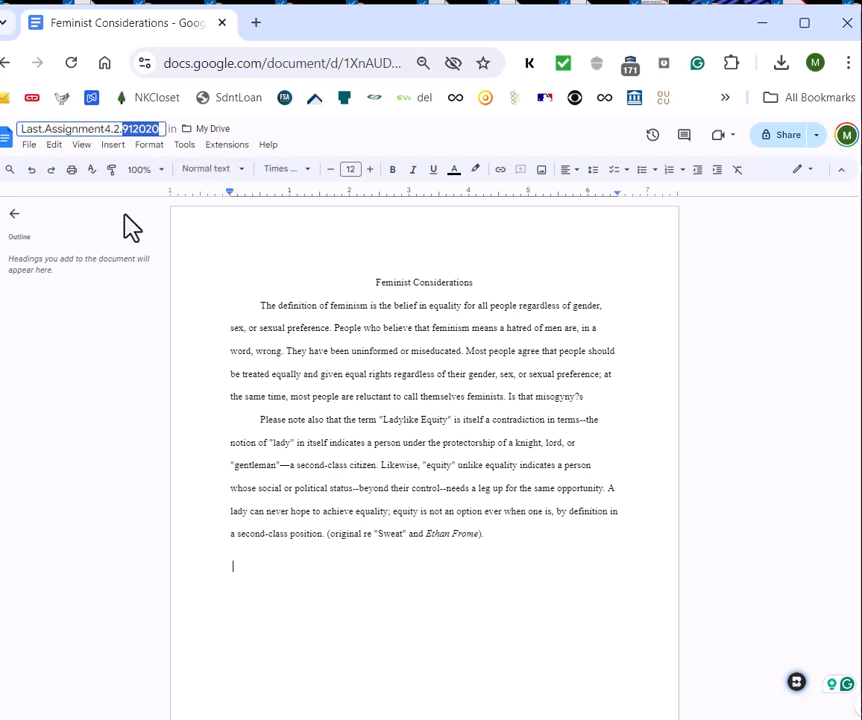
click(257, 296)
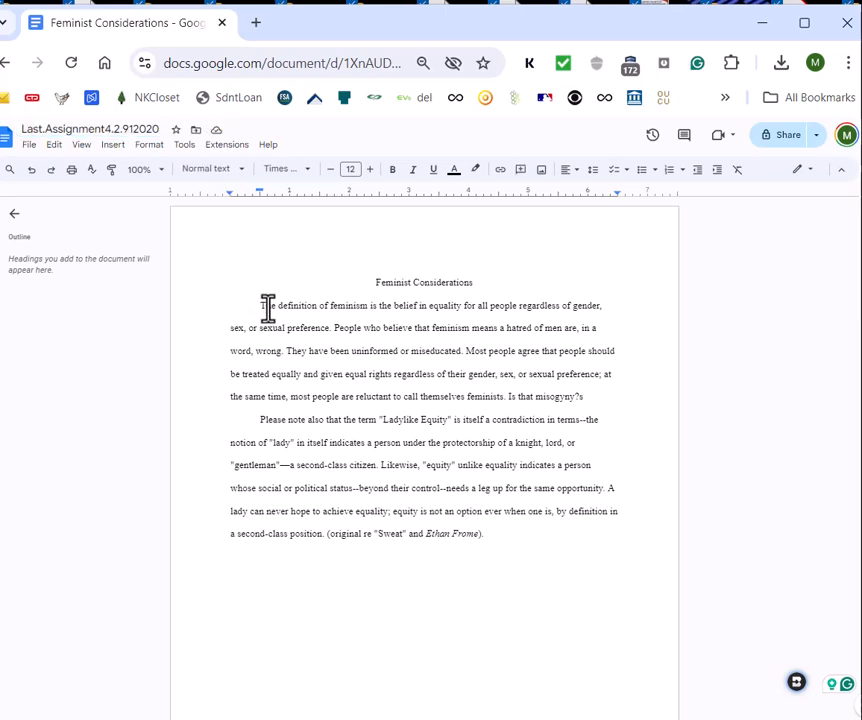
Step: Download the renamed document as a PDF Document (.pdf) and dismiss the list of downloads
click(30, 147)
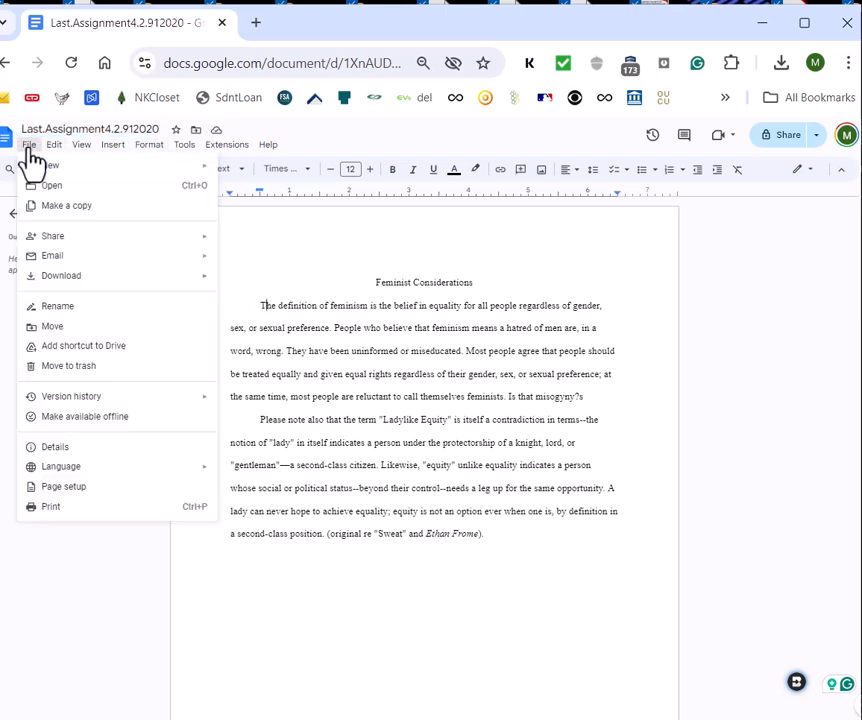
mouse_move(62, 275)
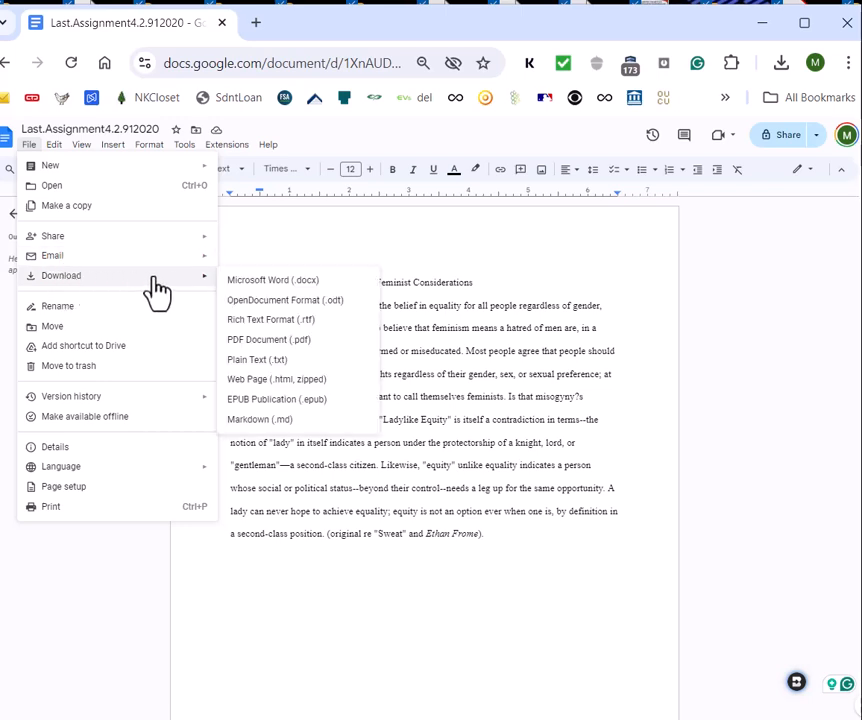
click(260, 341)
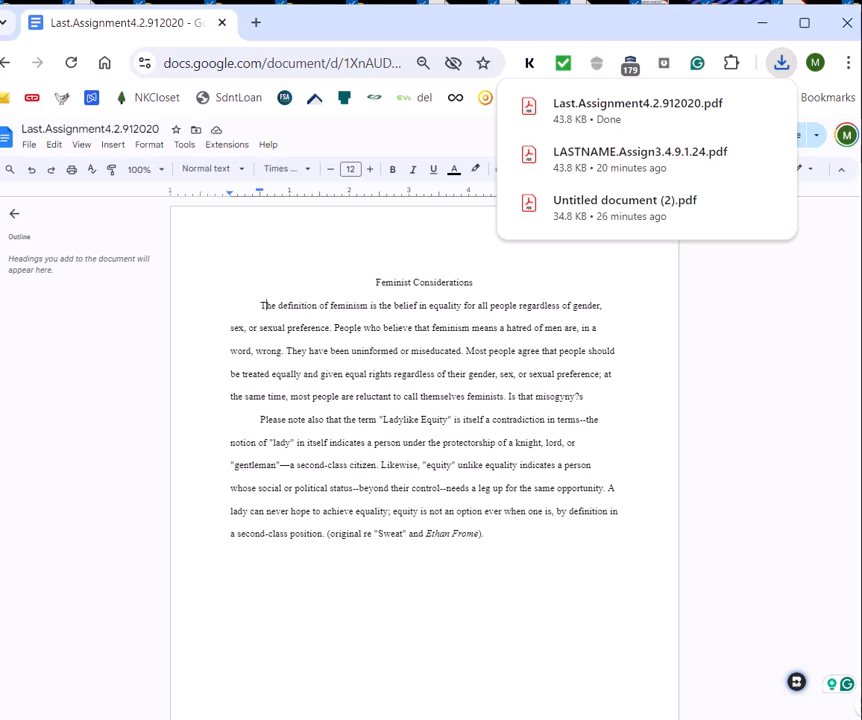
click(152, 358)
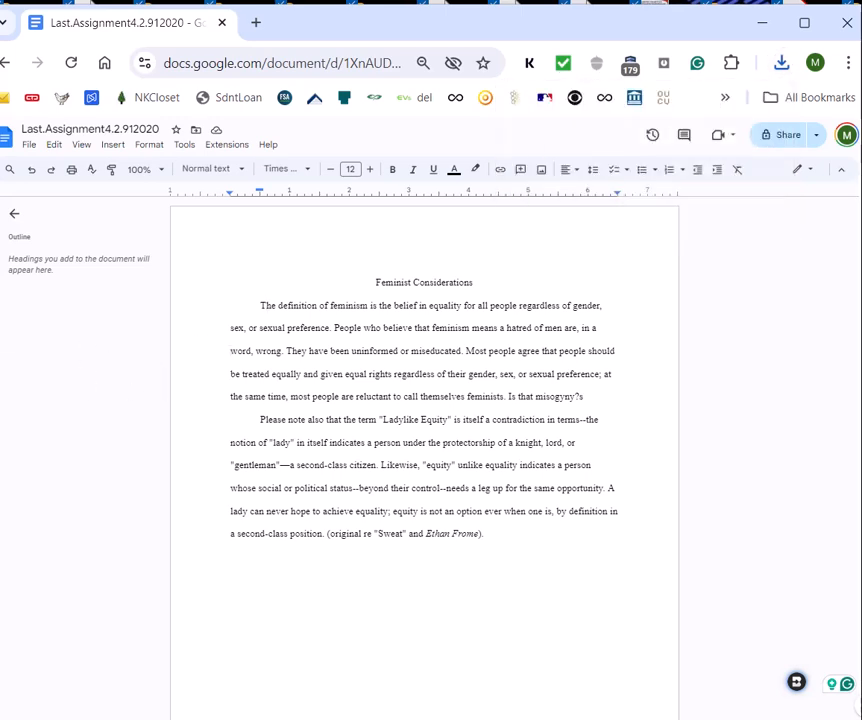